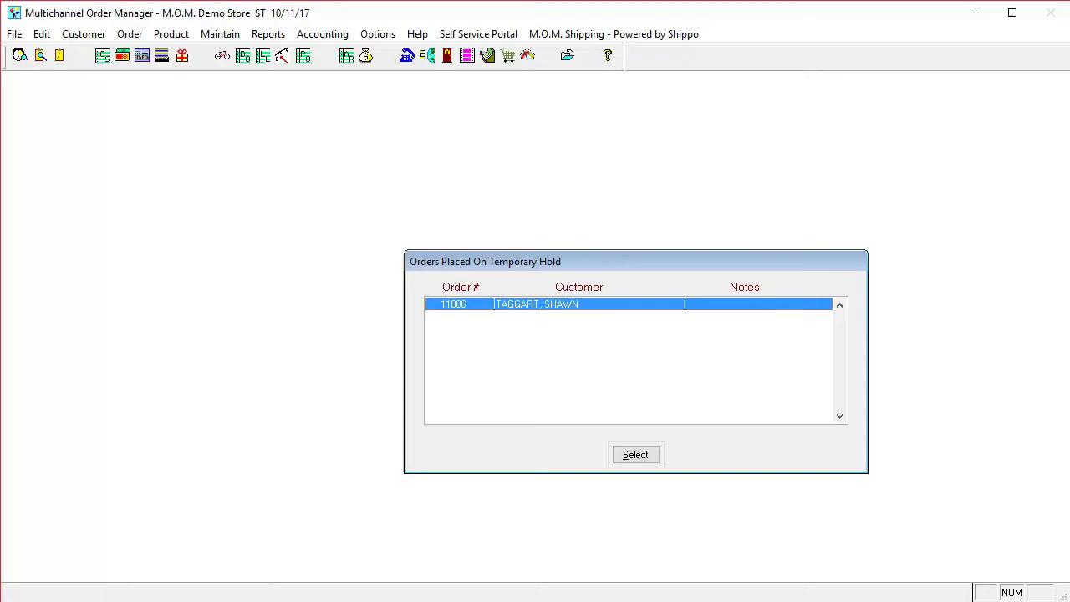
# Open Global Parameter Maintenance on the Return Codes tab.
pyautogui.click(220, 33)
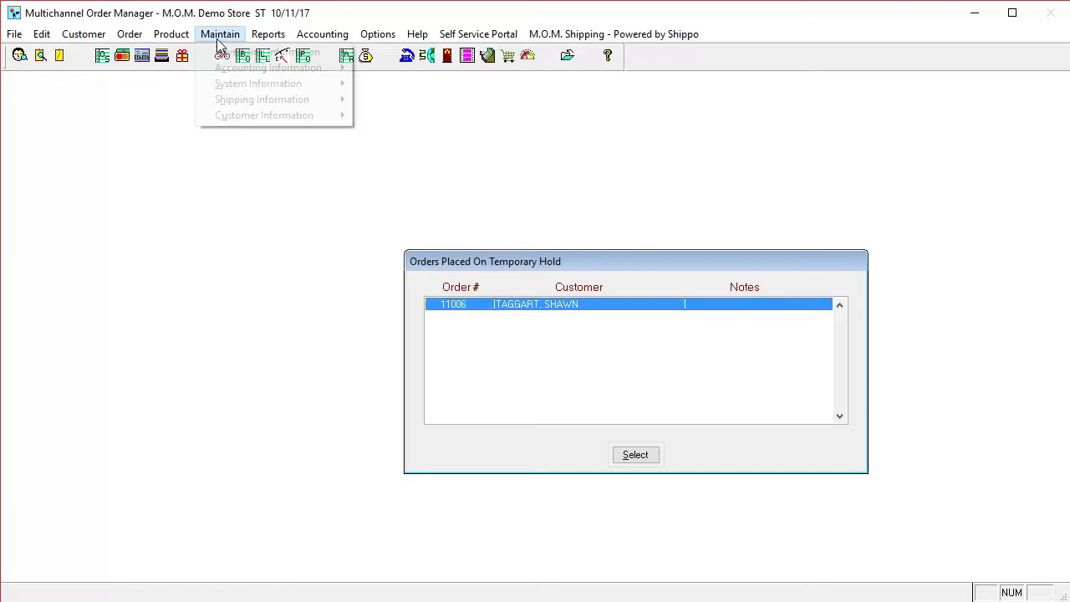
pyautogui.moveTo(309, 86)
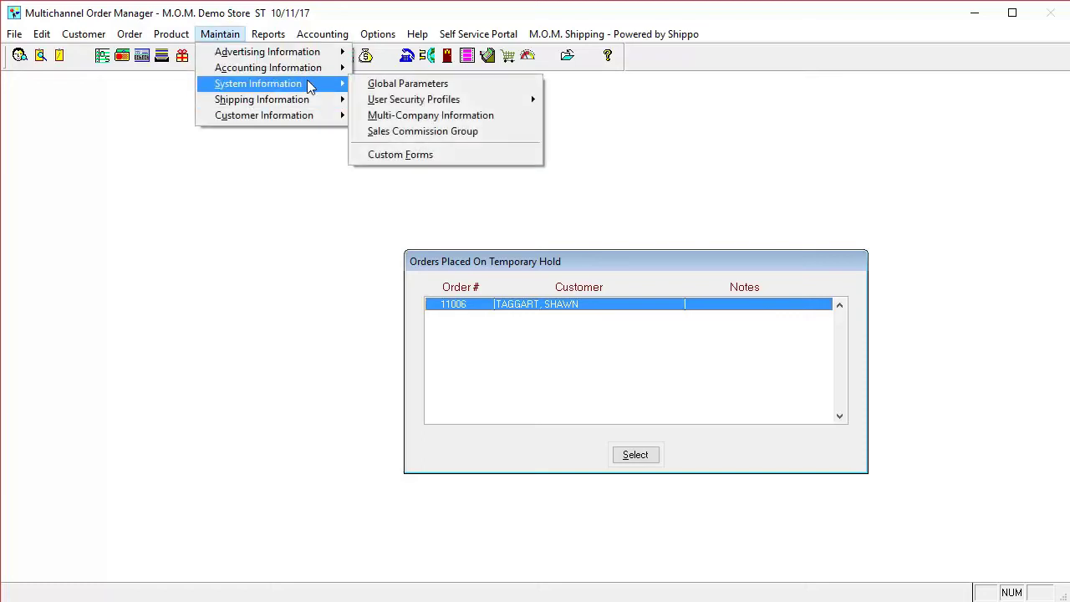
pyautogui.click(399, 83)
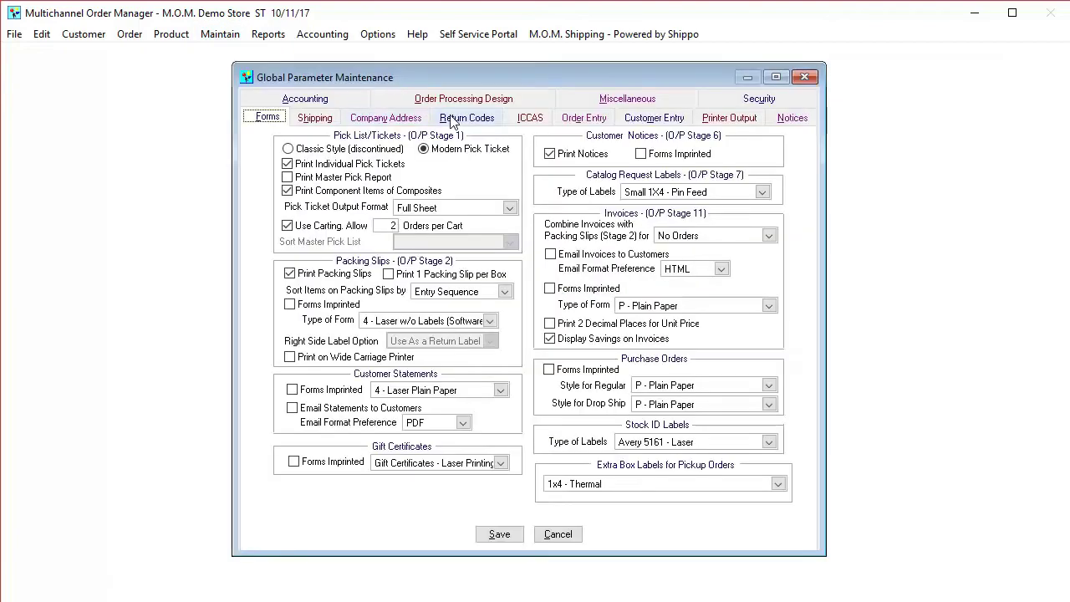
pyautogui.click(465, 118)
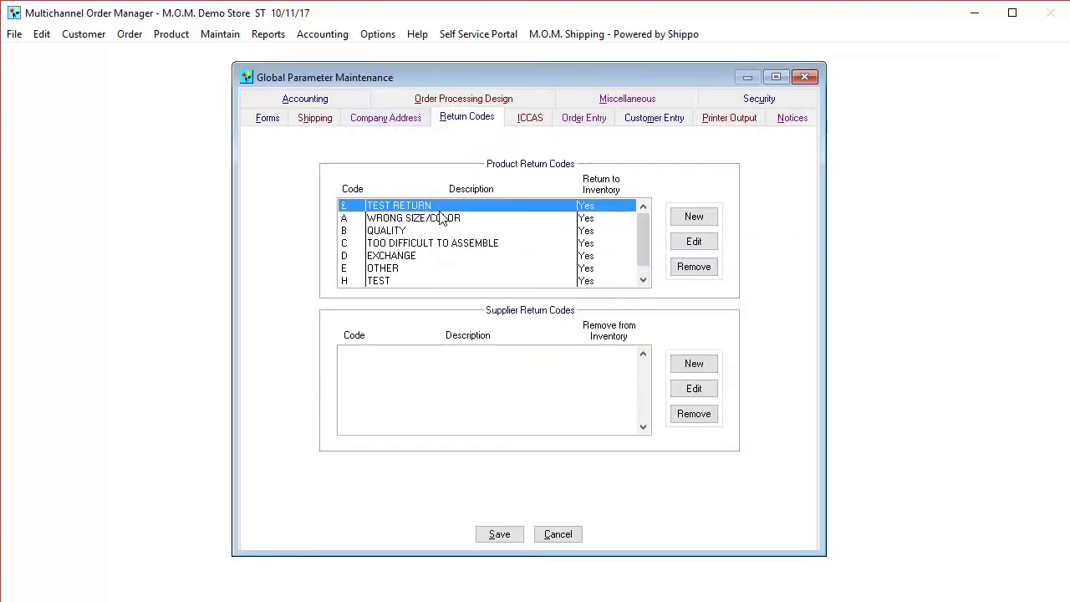
# Edit return code D EXCHANGE and save it, keeping merchandise returned to inventory.
pyautogui.scroll(-1, 450, 243)
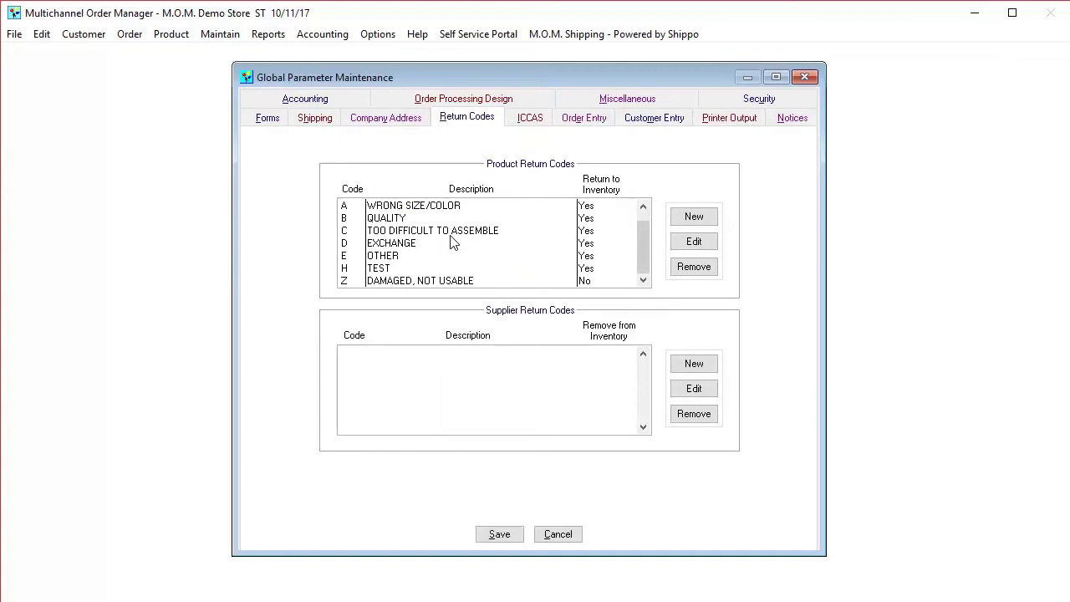
pyautogui.click(420, 245)
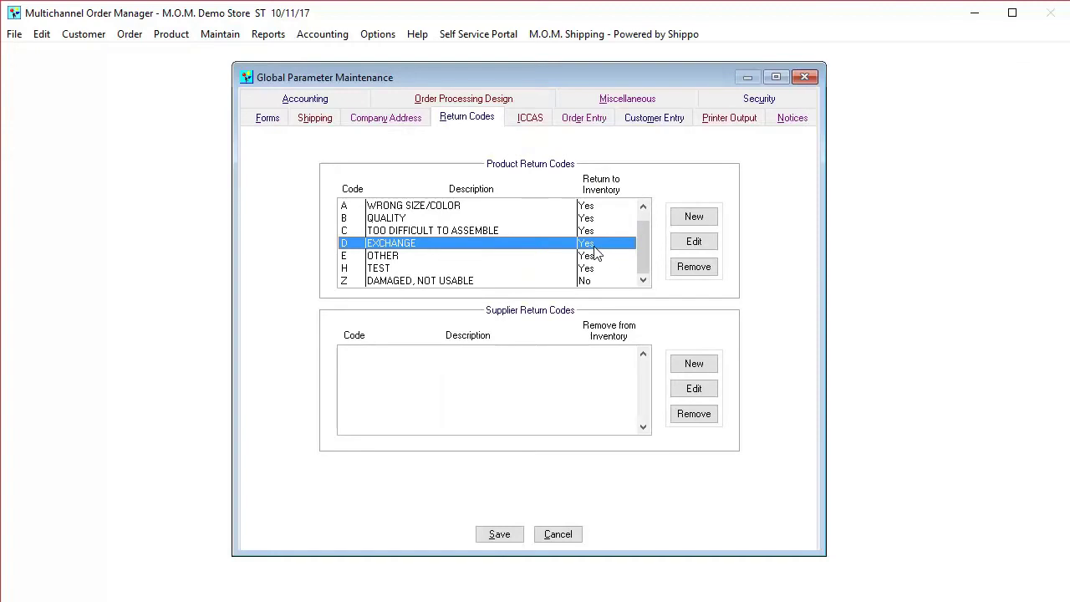
pyautogui.click(691, 244)
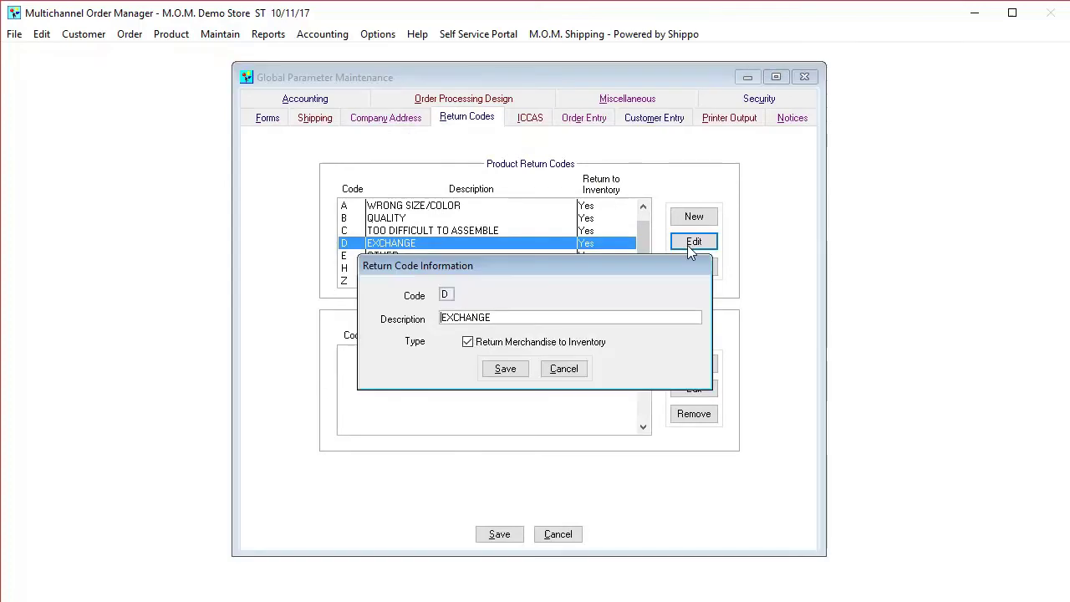
pyautogui.click(505, 375)
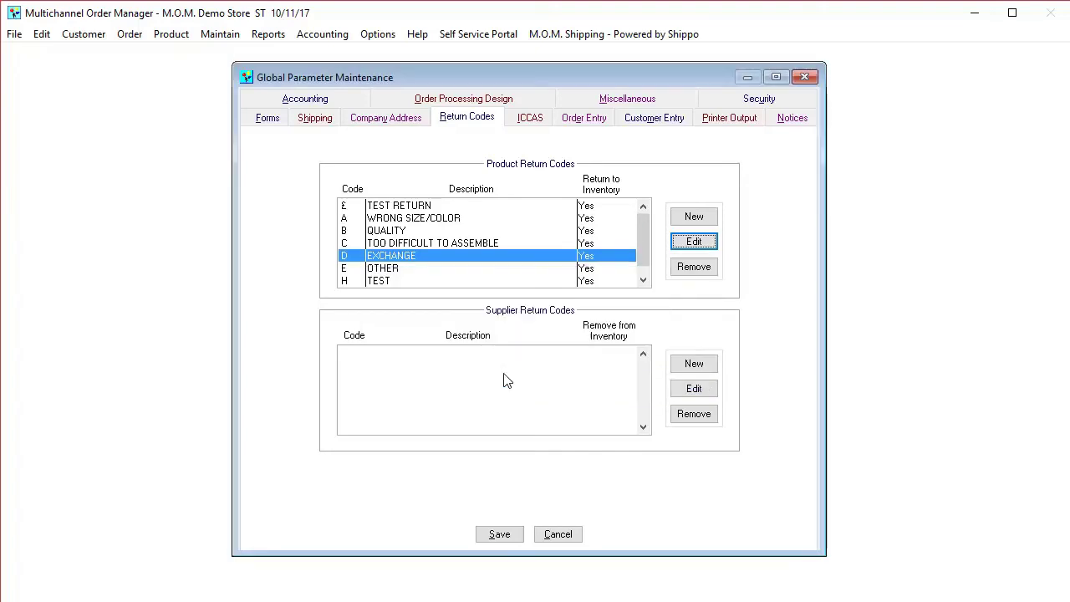
# Save the global parameters and look up the customer by last name.
pyautogui.click(513, 534)
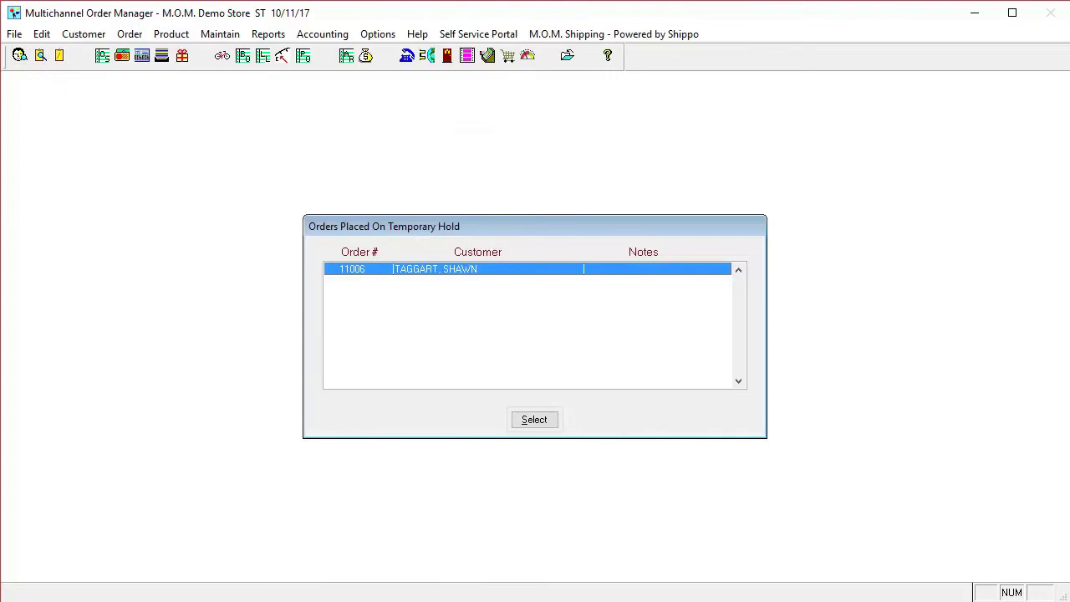
pyautogui.click(20, 55)
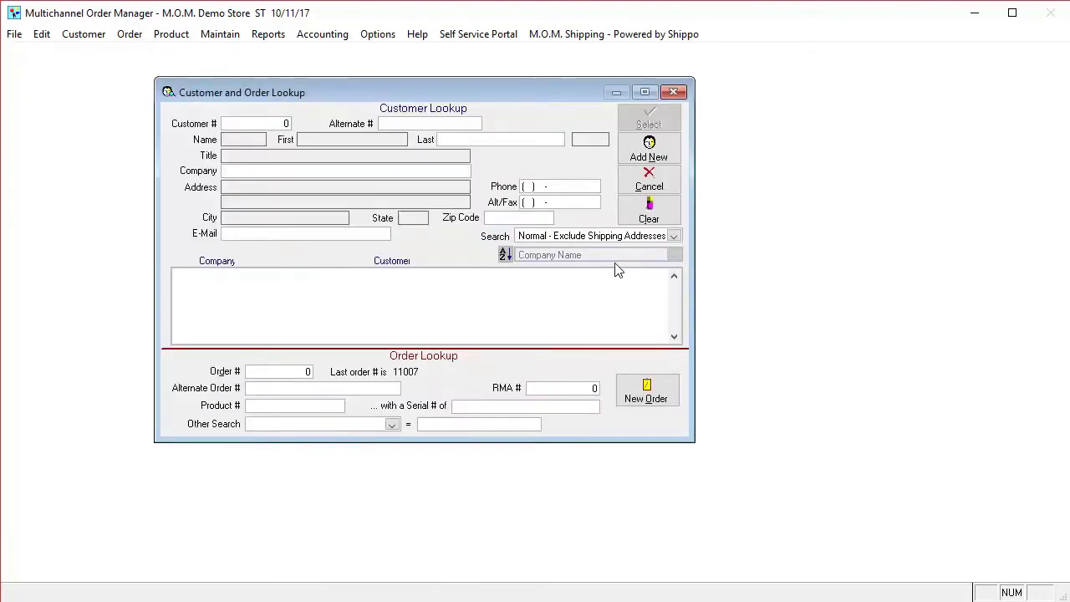
pyautogui.write('ouano')
pyautogui.press('Return')
pyautogui.press('Return')
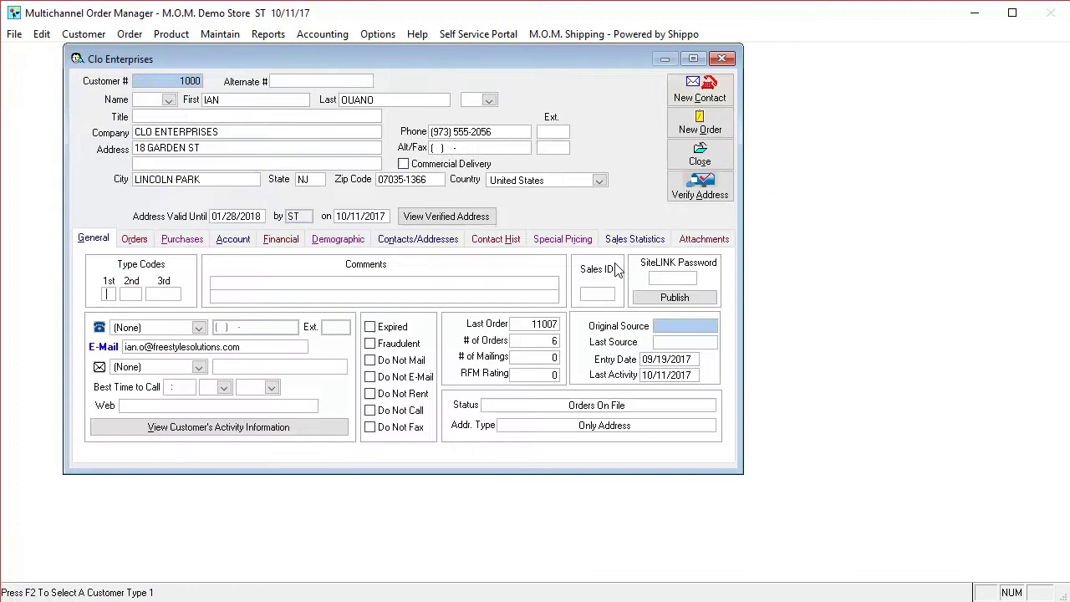
# Open order 11005 and view its X-Large V-Neck T-shirt line details.
pyautogui.click(129, 241)
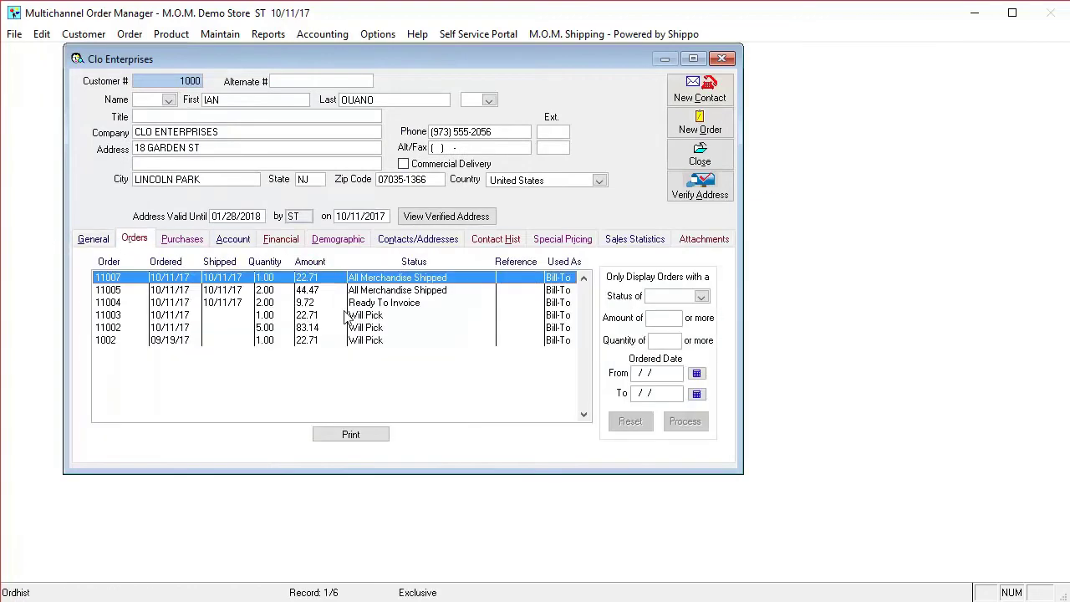
pyautogui.click(374, 292)
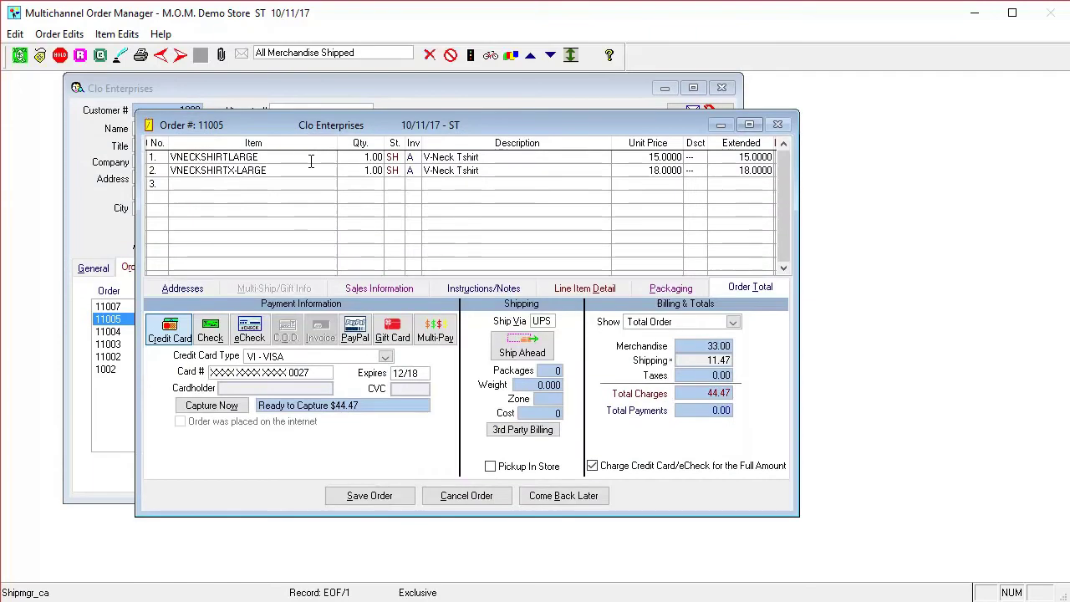
pyautogui.click(329, 170)
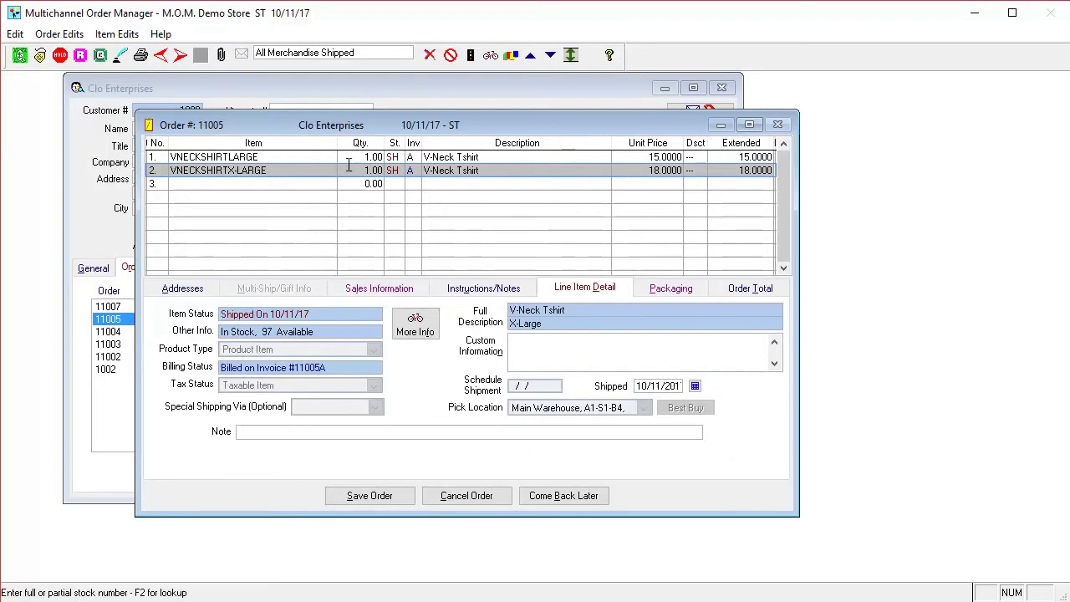
pyautogui.moveTo(412, 127); pyautogui.dragTo(383, 112)
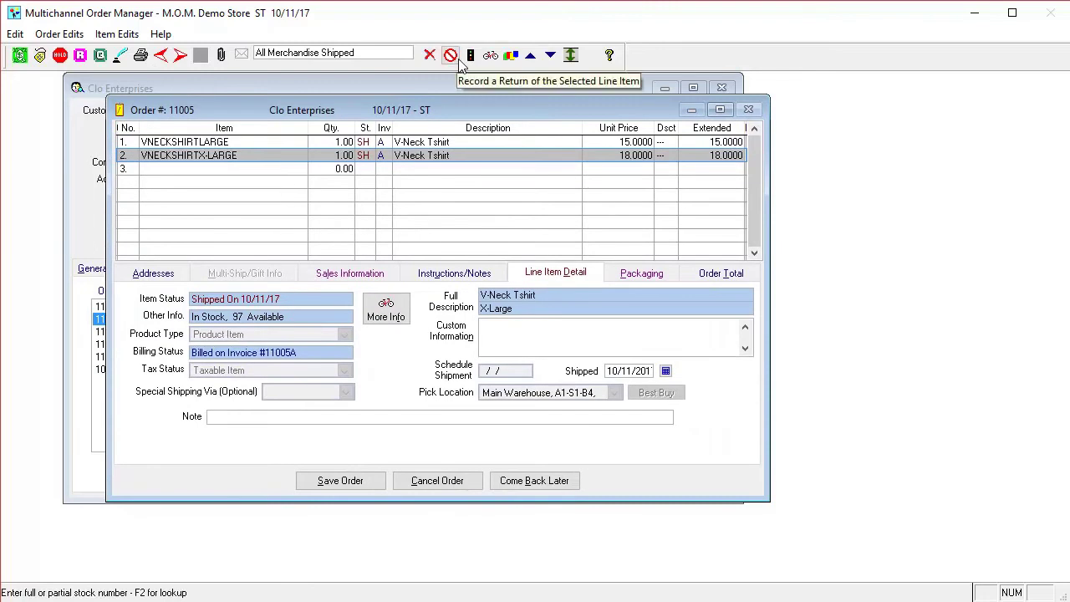
# Return one X-Large V-Neck T-shirt for reason B - QUALITY and check the -18.00 refund total.
pyautogui.click(114, 35)
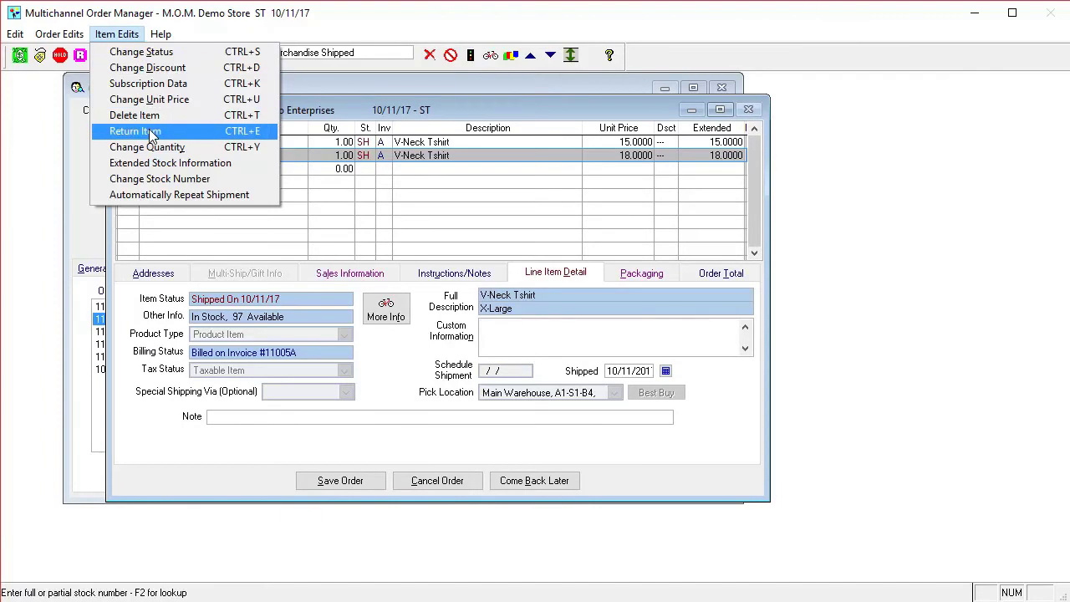
pyautogui.click(446, 74)
pyautogui.click(451, 55)
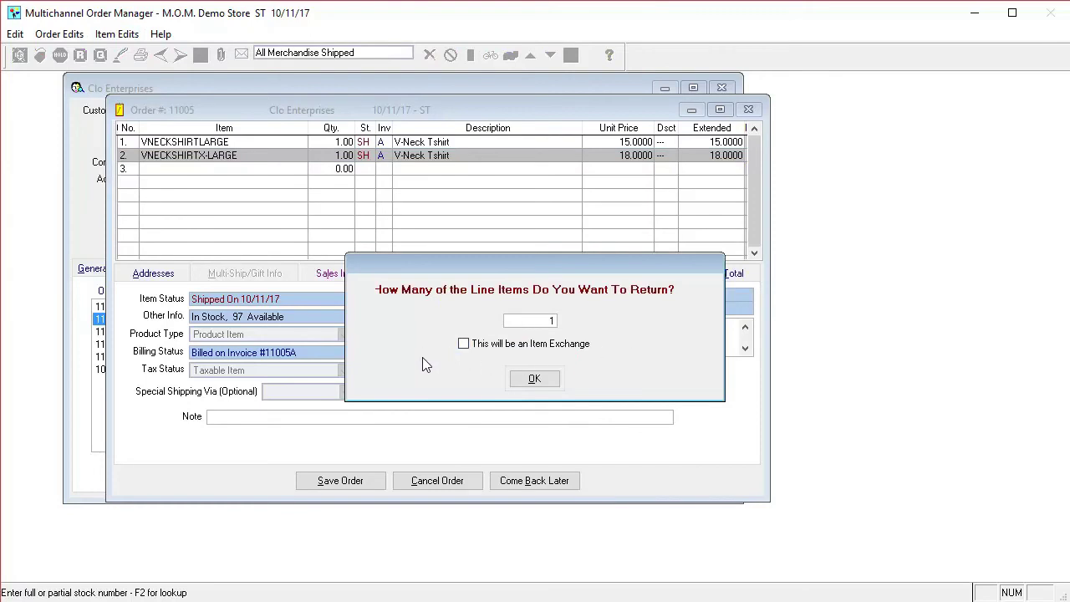
pyautogui.click(536, 382)
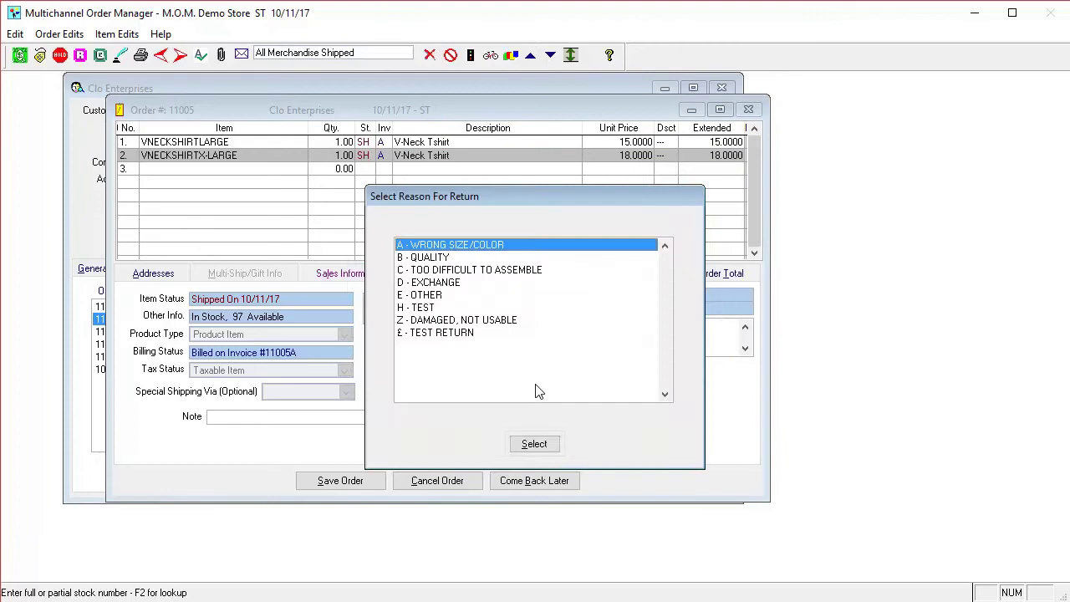
pyautogui.doubleClick(435, 257)
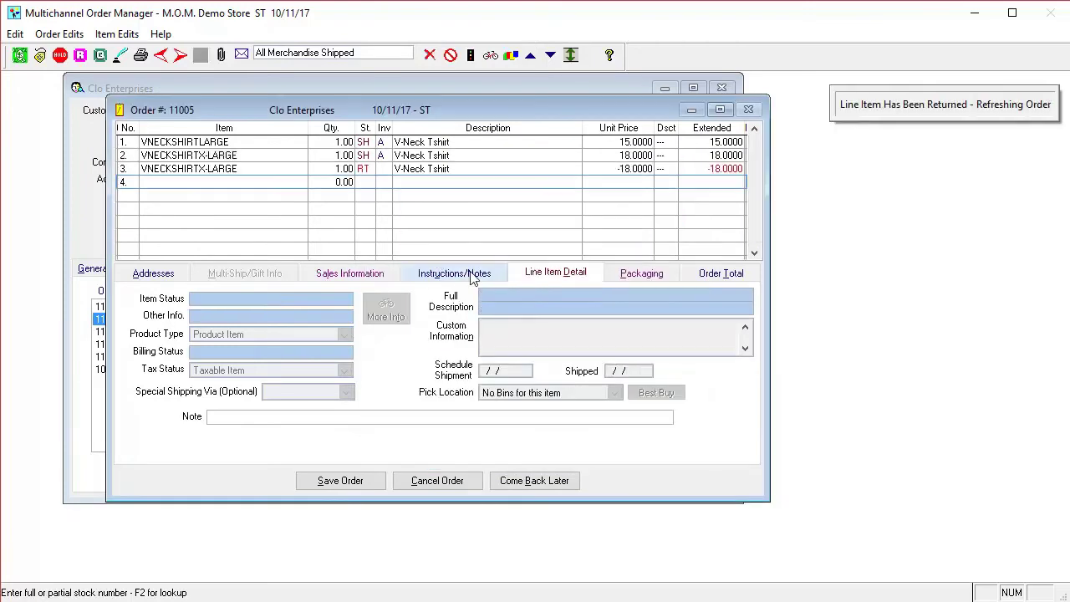
pyautogui.click(461, 168)
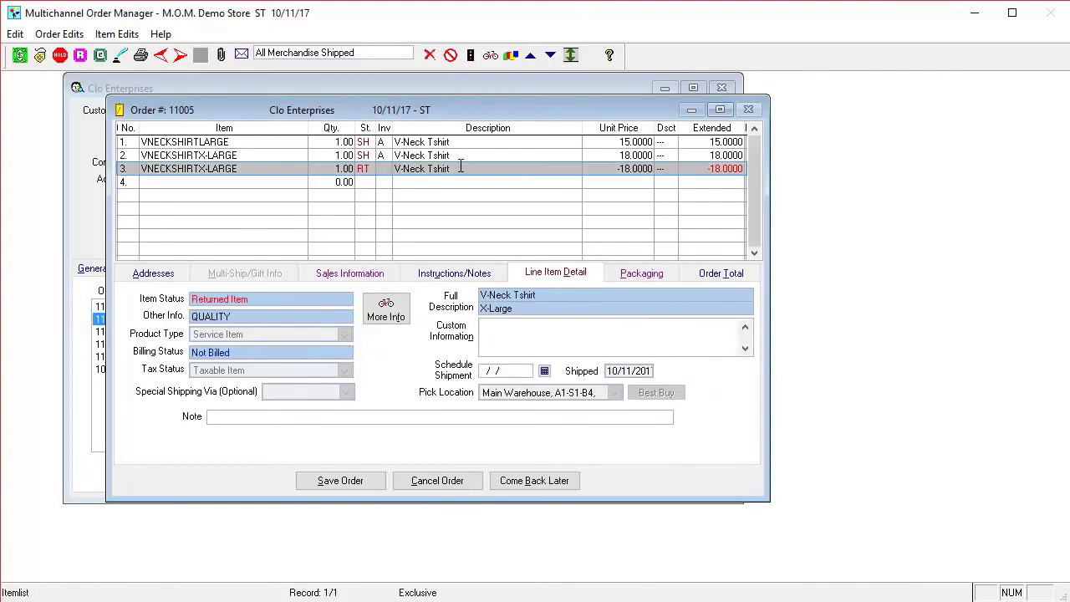
pyautogui.click(710, 275)
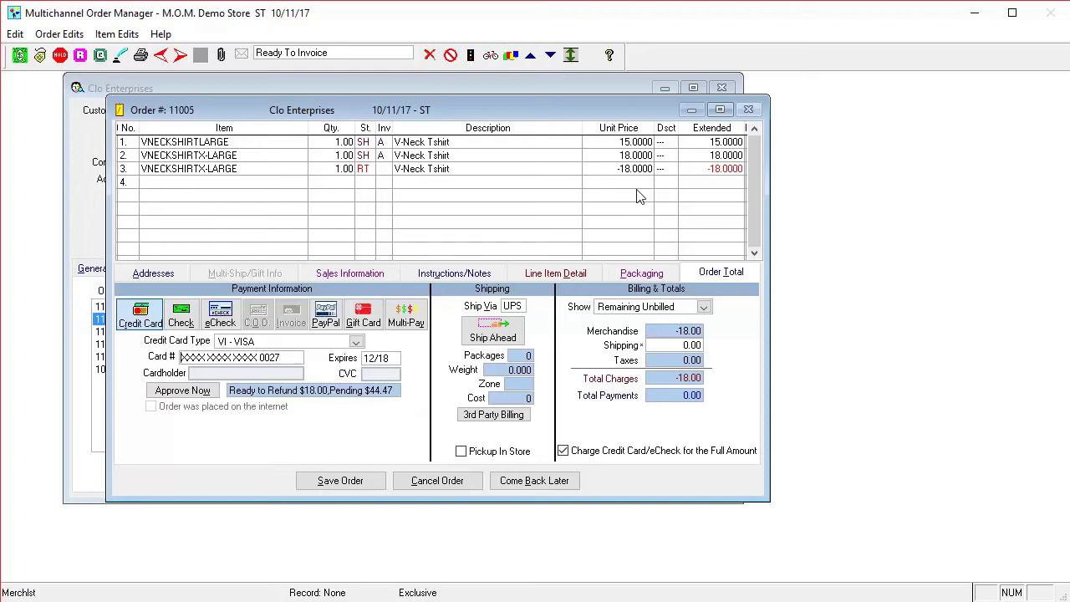
# Quick print order 11005's invoice and pack slip without saving the print output.
pyautogui.click(661, 345)
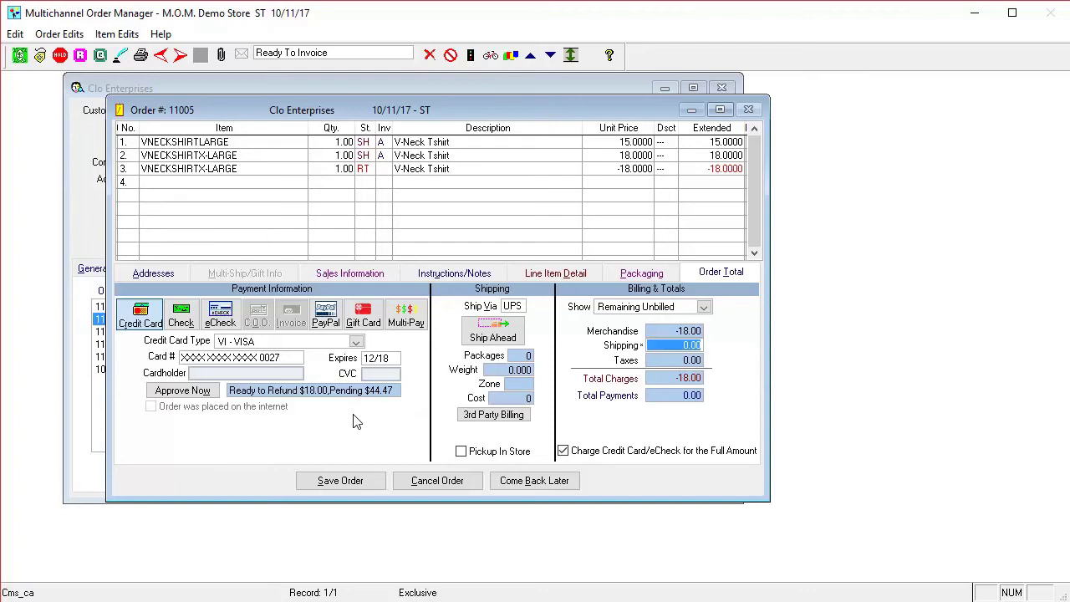
pyautogui.click(143, 57)
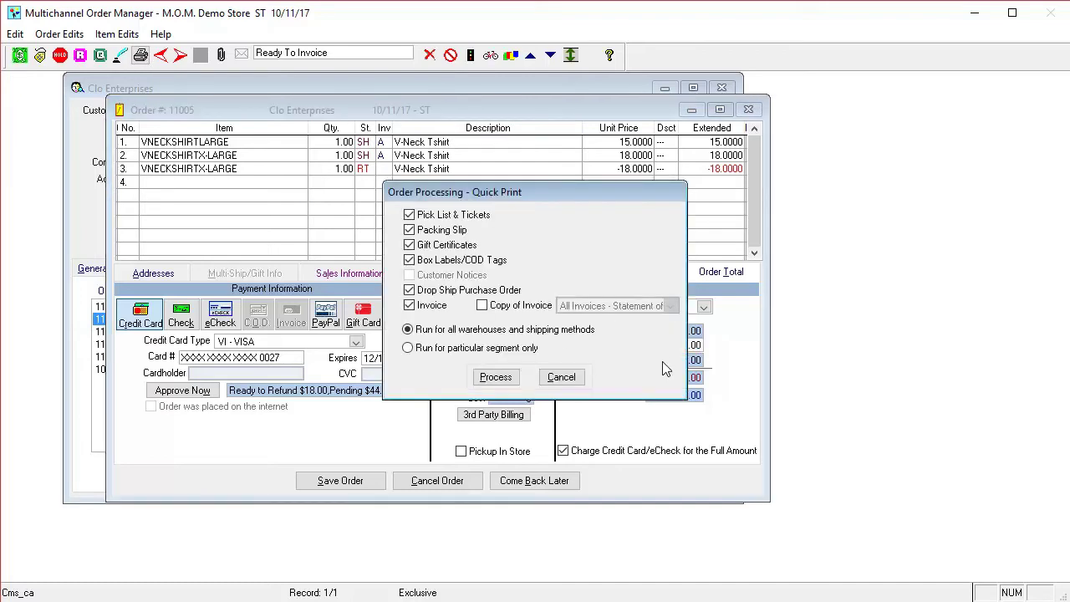
pyautogui.click(496, 377)
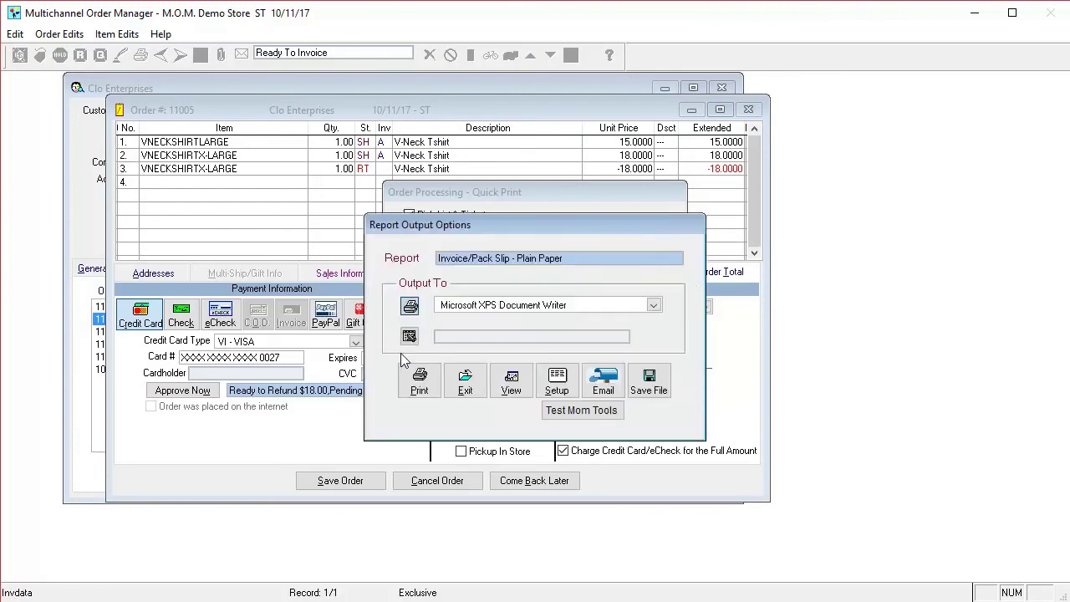
pyautogui.click(419, 388)
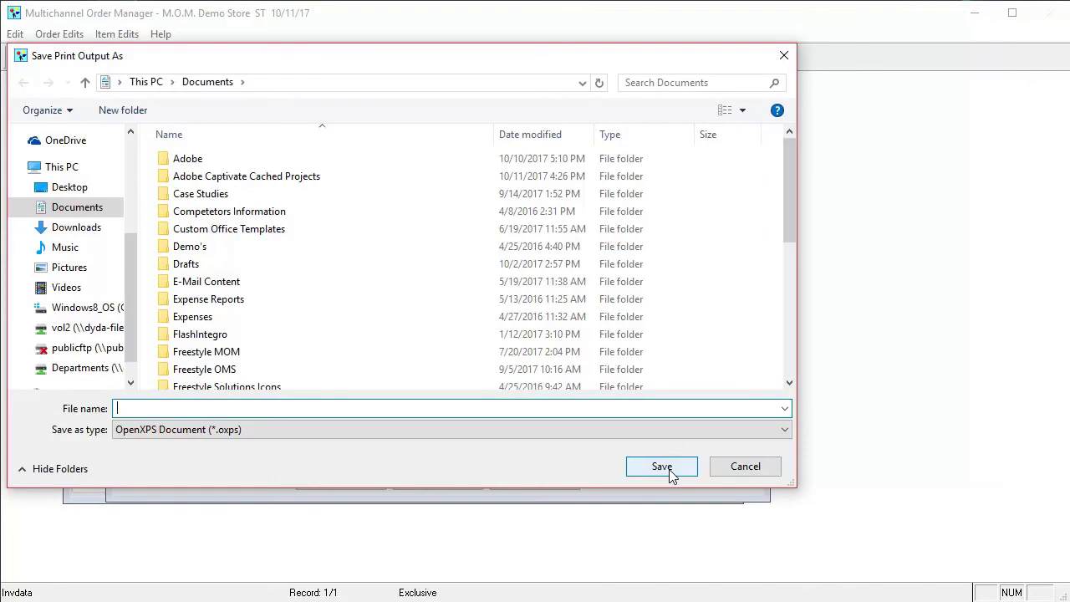
pyautogui.click(734, 468)
pyautogui.click(467, 391)
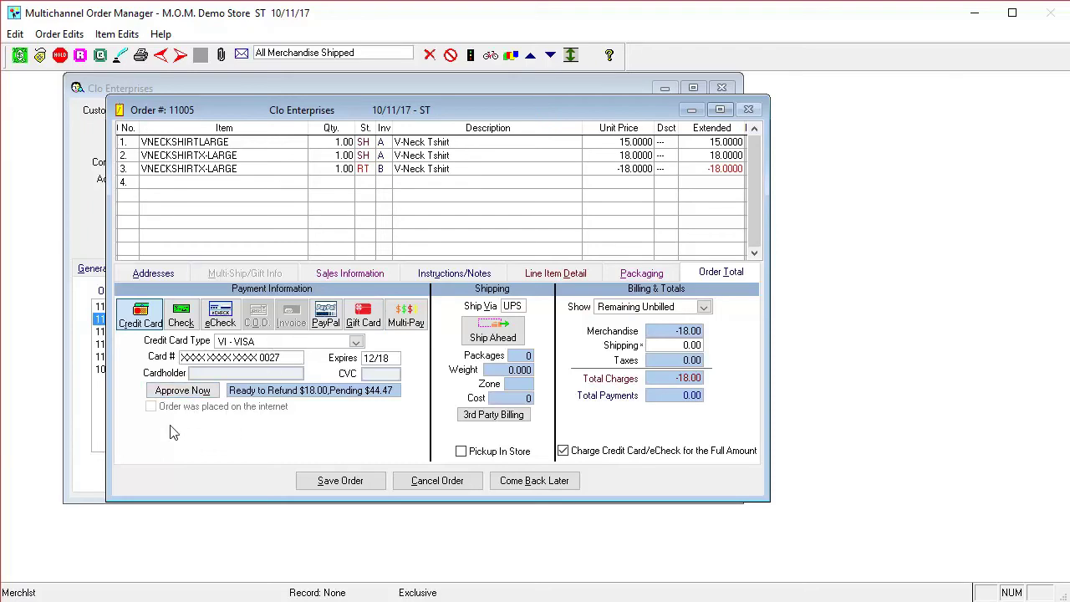
# Save order 11005, then open order 11007 and view its One a Day Vitamin C line.
pyautogui.click(333, 484)
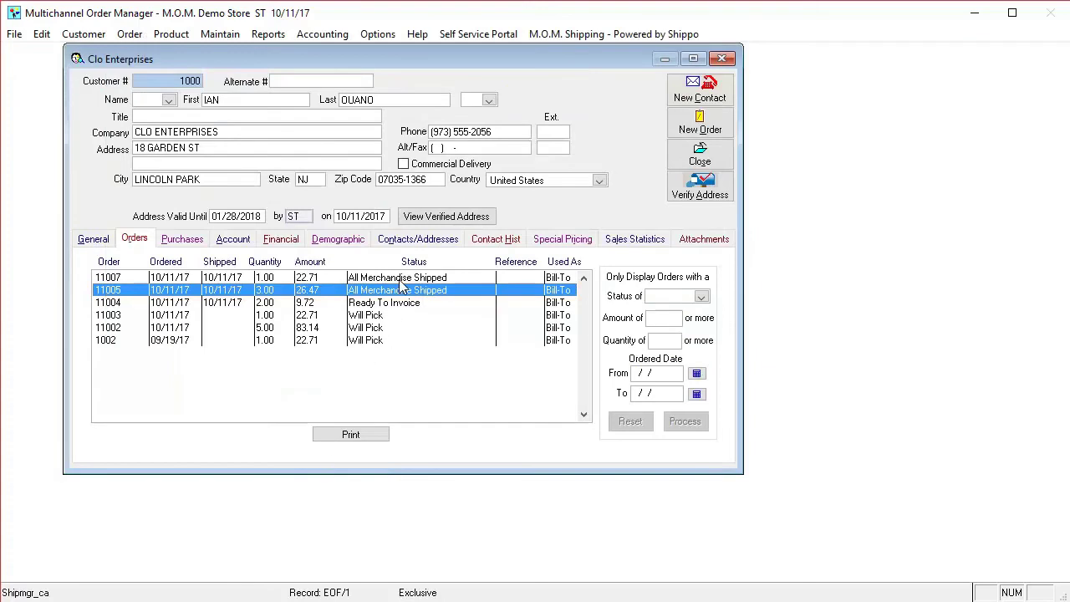
pyautogui.doubleClick(400, 279)
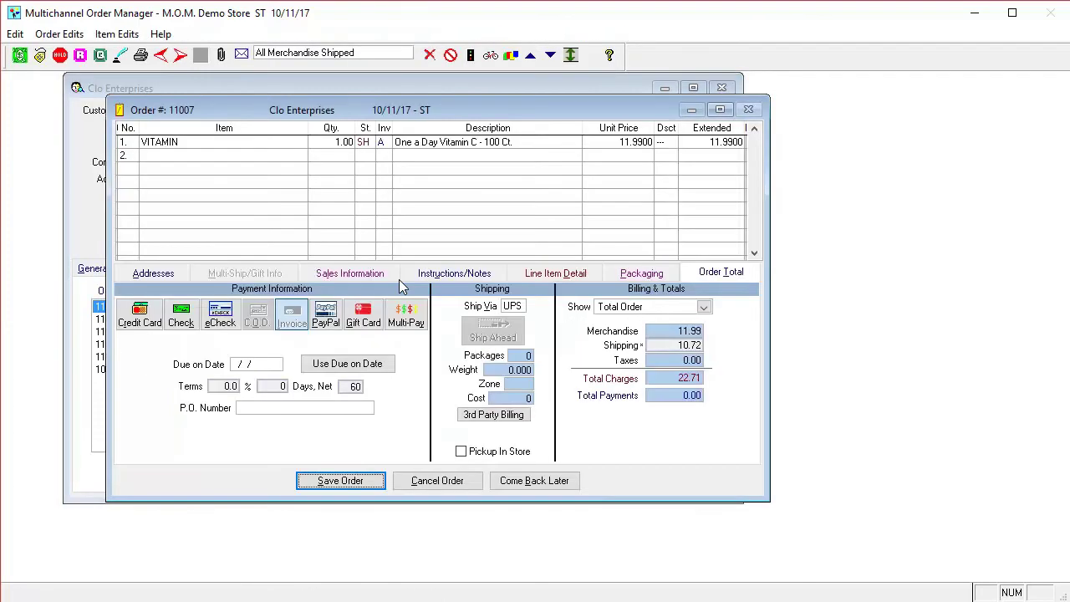
pyautogui.click(434, 144)
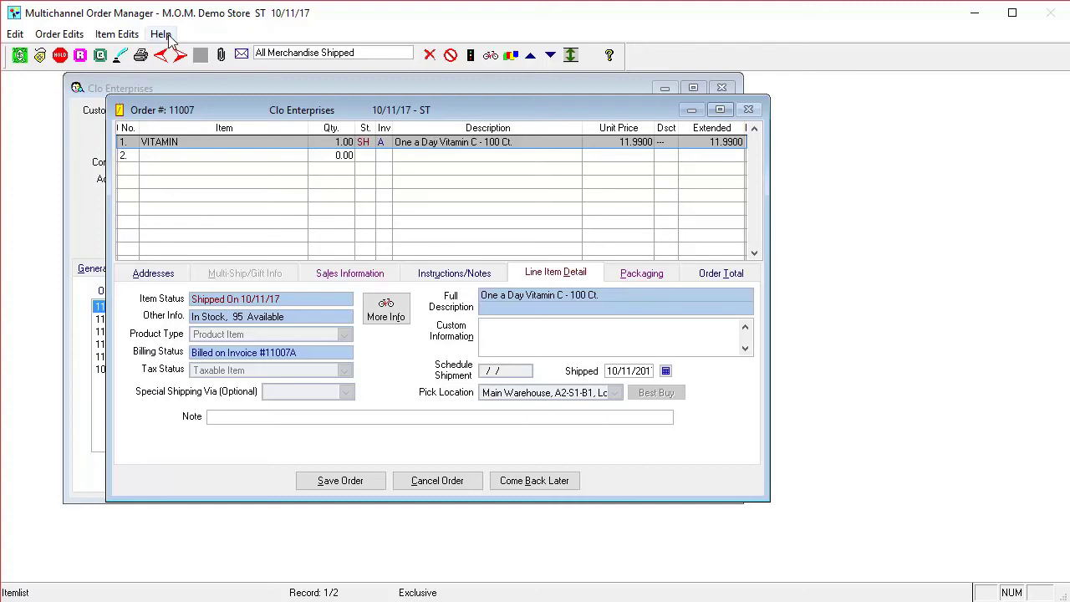
pyautogui.click(60, 34)
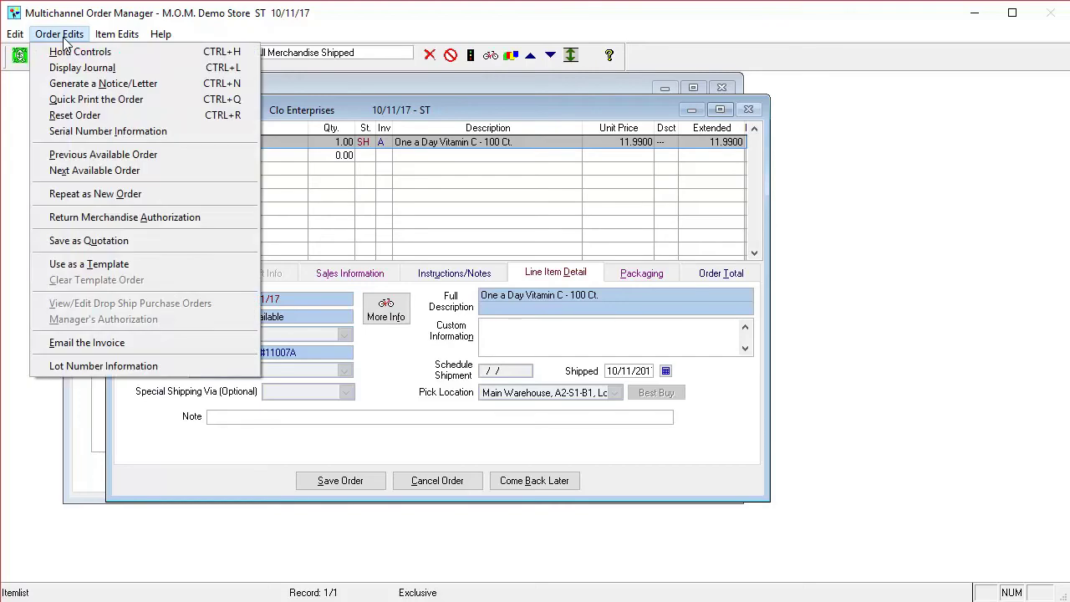
# Start an RMA for order 11007 returning 1 VITAMIN for reason QUALITY.
pyautogui.click(130, 224)
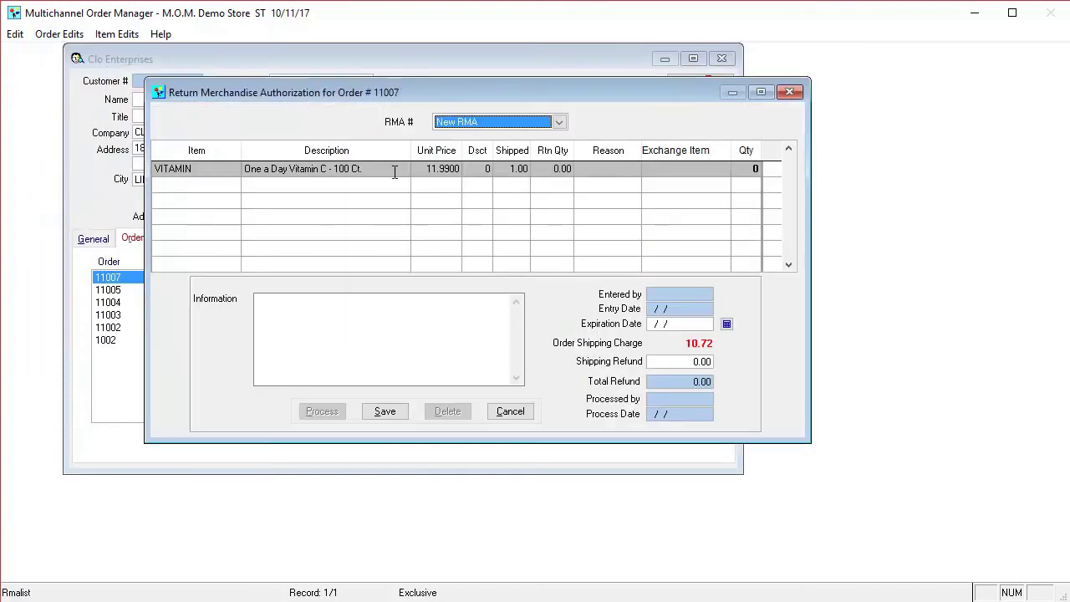
pyautogui.click(561, 168)
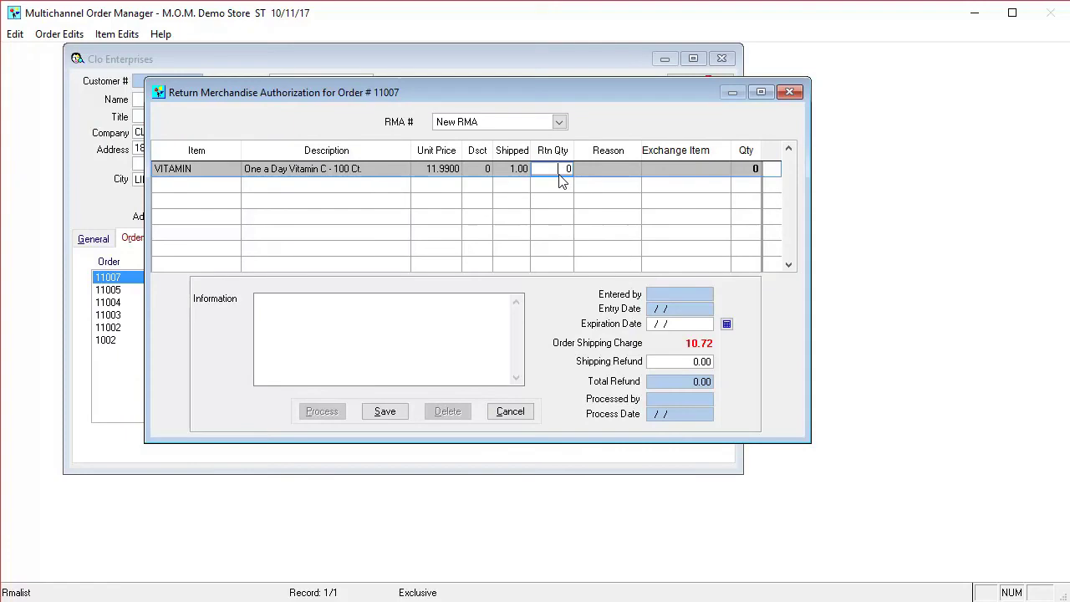
pyautogui.write('1')
pyautogui.press('Tab')
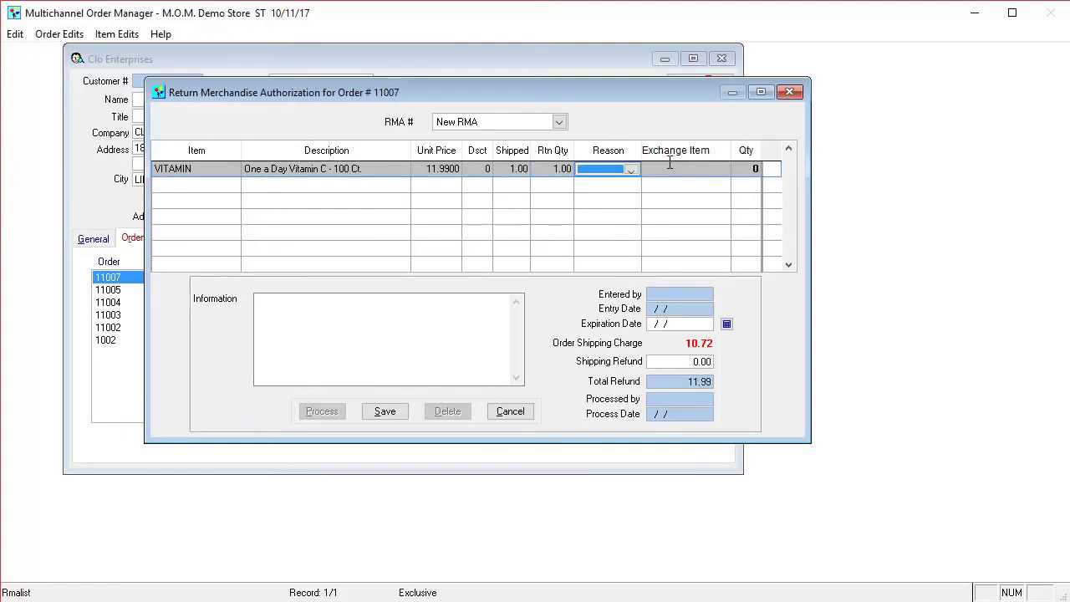
pyautogui.click(632, 170)
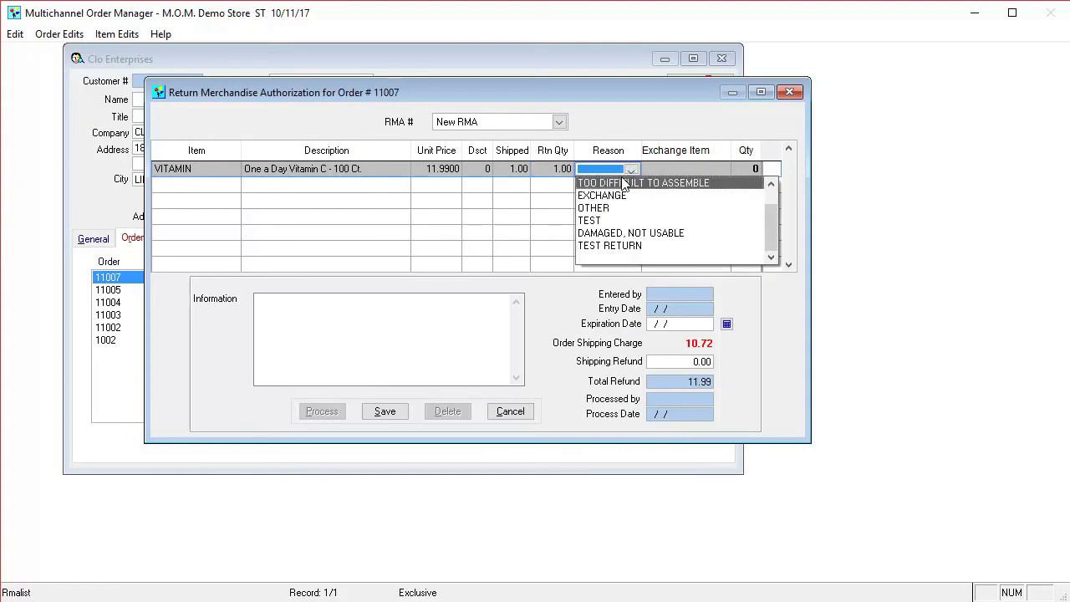
pyautogui.moveTo(769, 226); pyautogui.dragTo(769, 200)
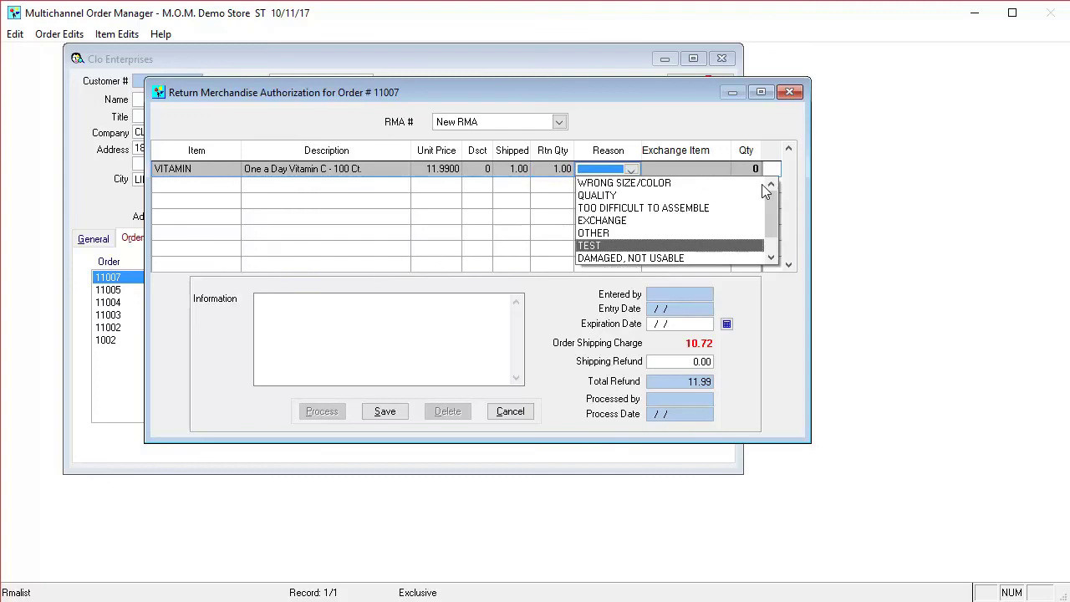
pyautogui.click(637, 195)
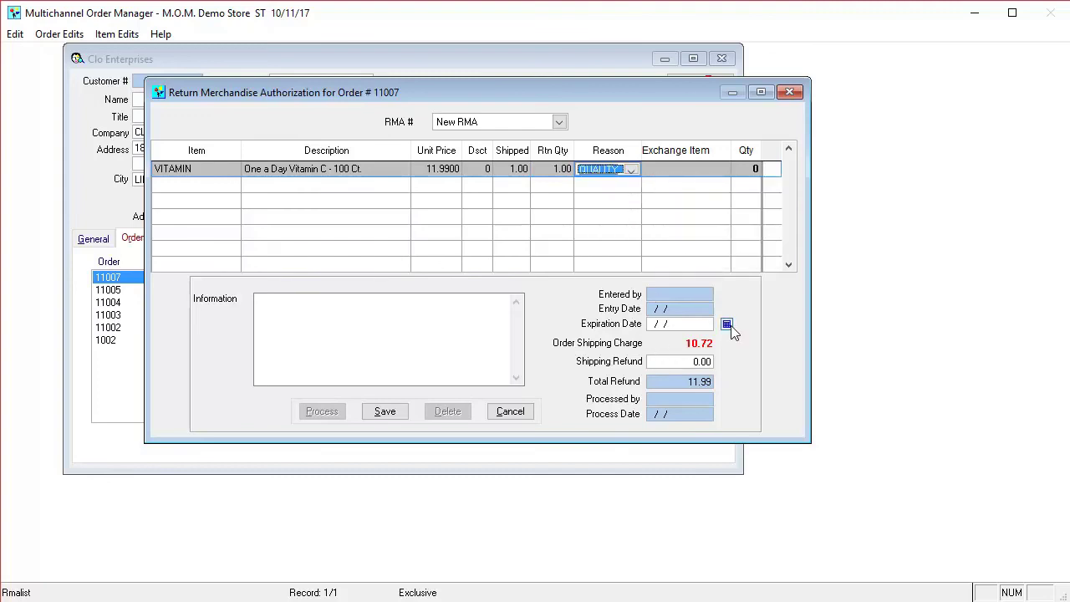
# Add a 1.00 shipping refund and the note 'Notes to be reviewed', then save the RMA.
pyautogui.click(662, 361)
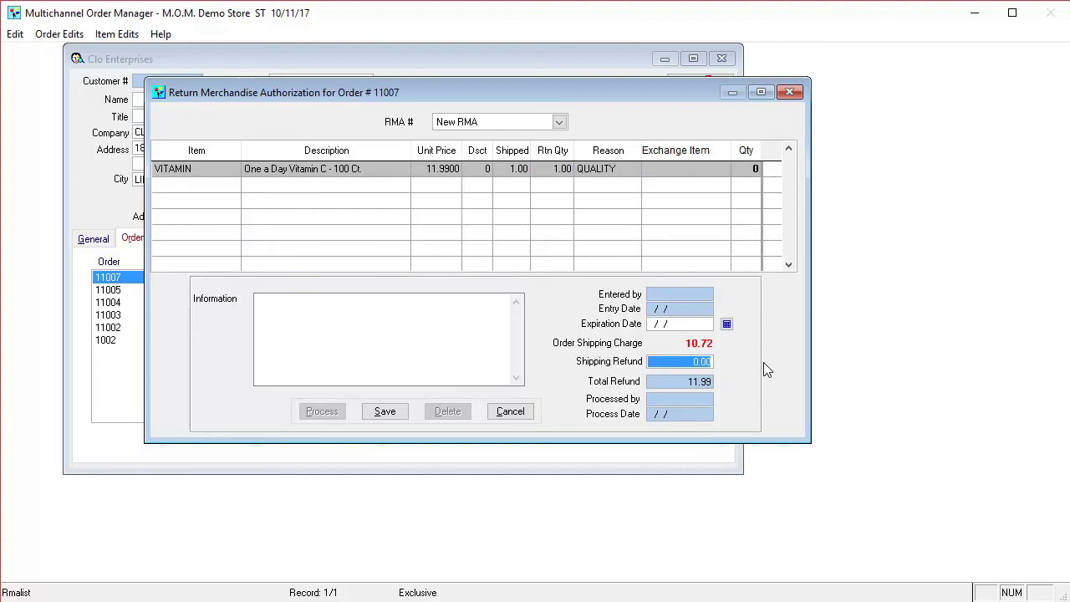
pyautogui.write('1')
pyautogui.press('Tab')
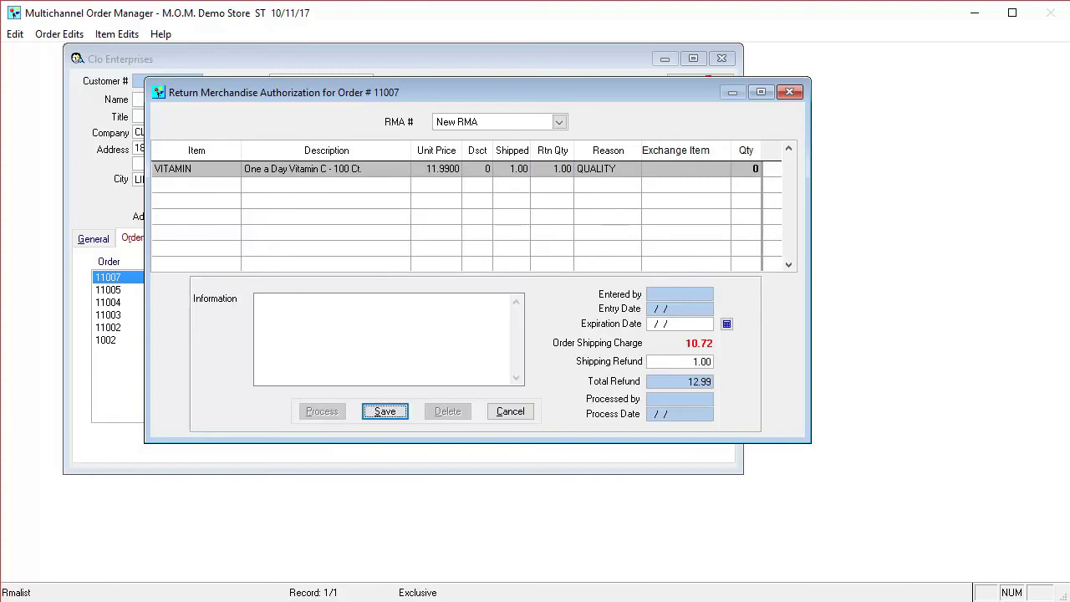
pyautogui.click(299, 319)
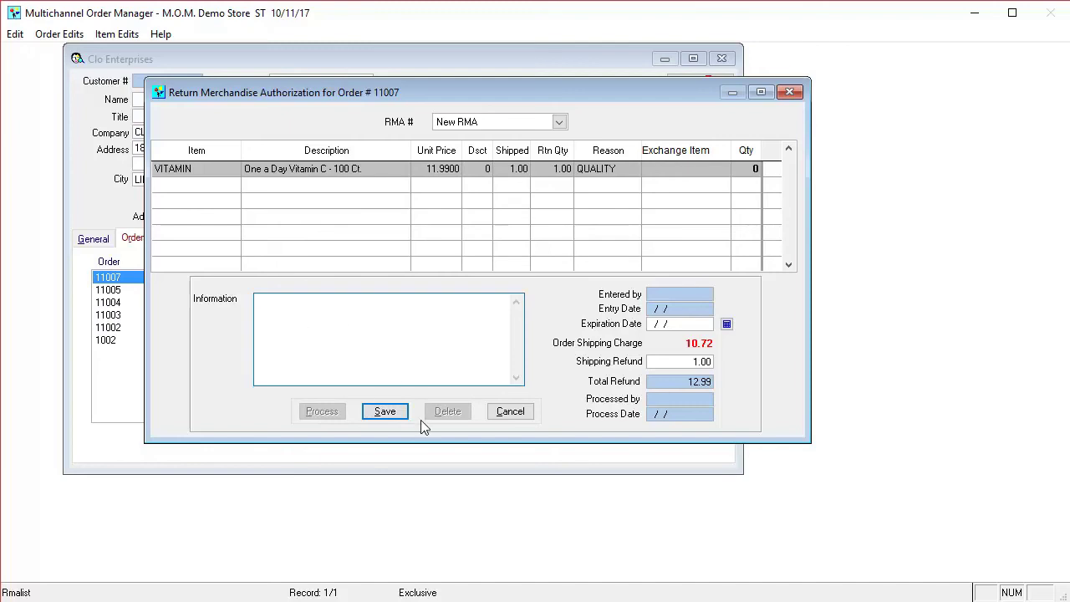
pyautogui.write('Notes to be reviewed')
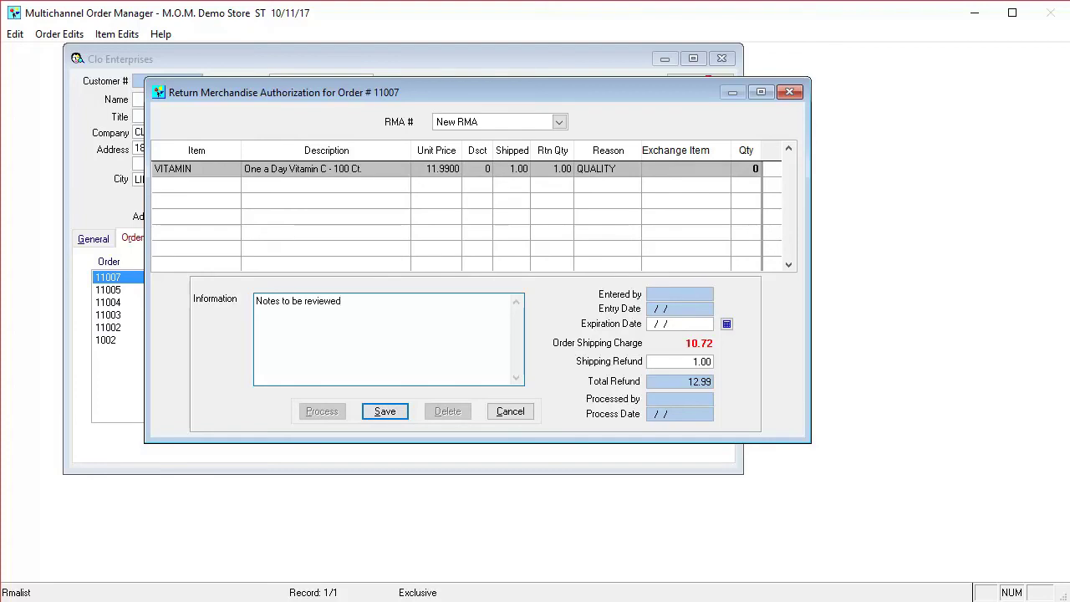
pyautogui.click(387, 413)
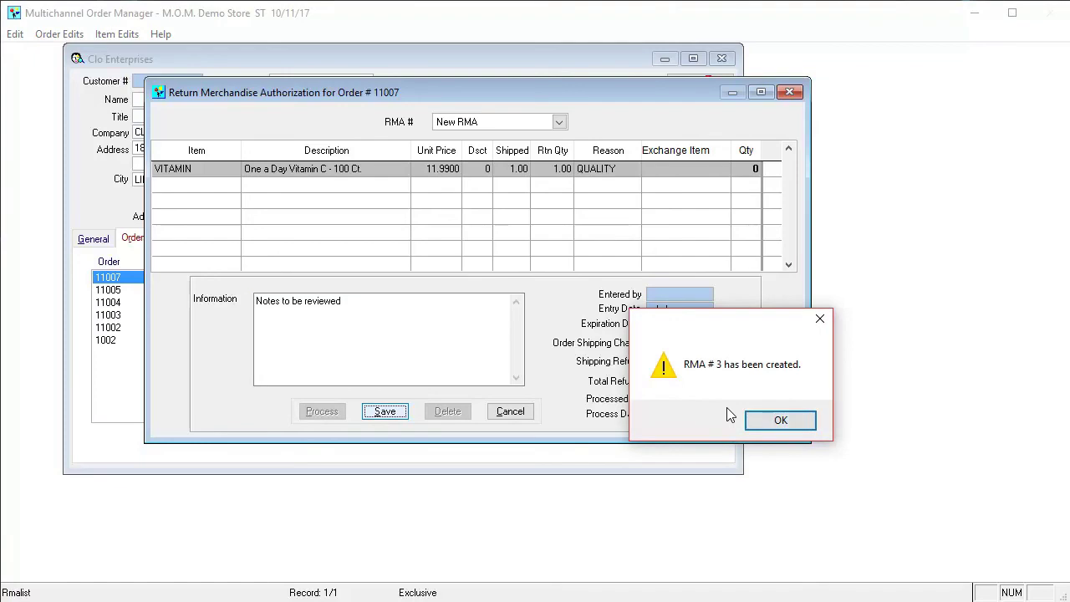
# Acknowledge RMA #3, save order 11007, close the customer record, and return to Customer and Order Lookup.
pyautogui.click(777, 419)
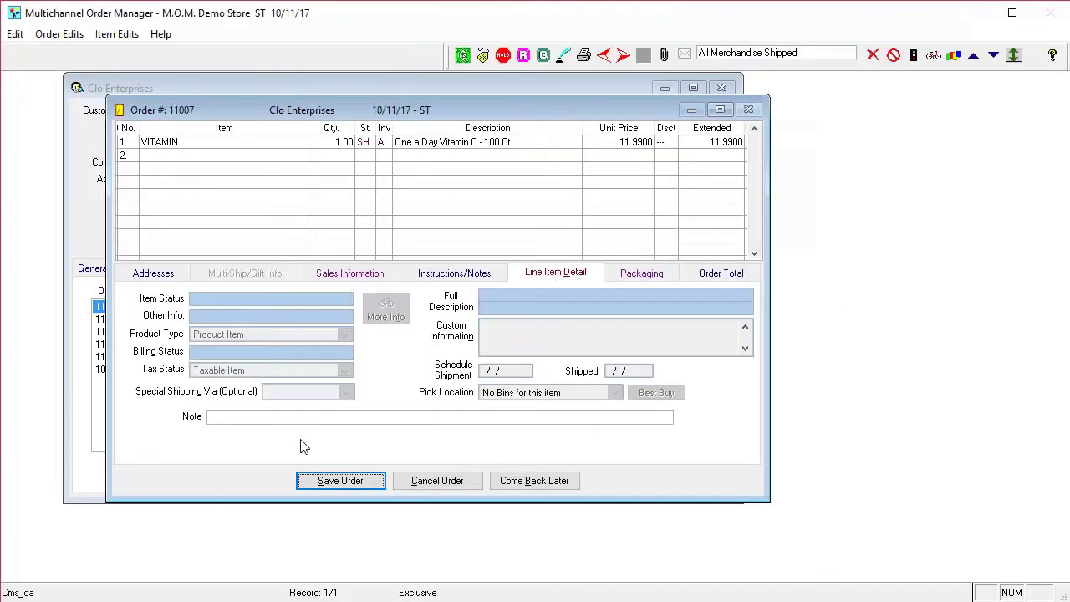
pyautogui.click(348, 489)
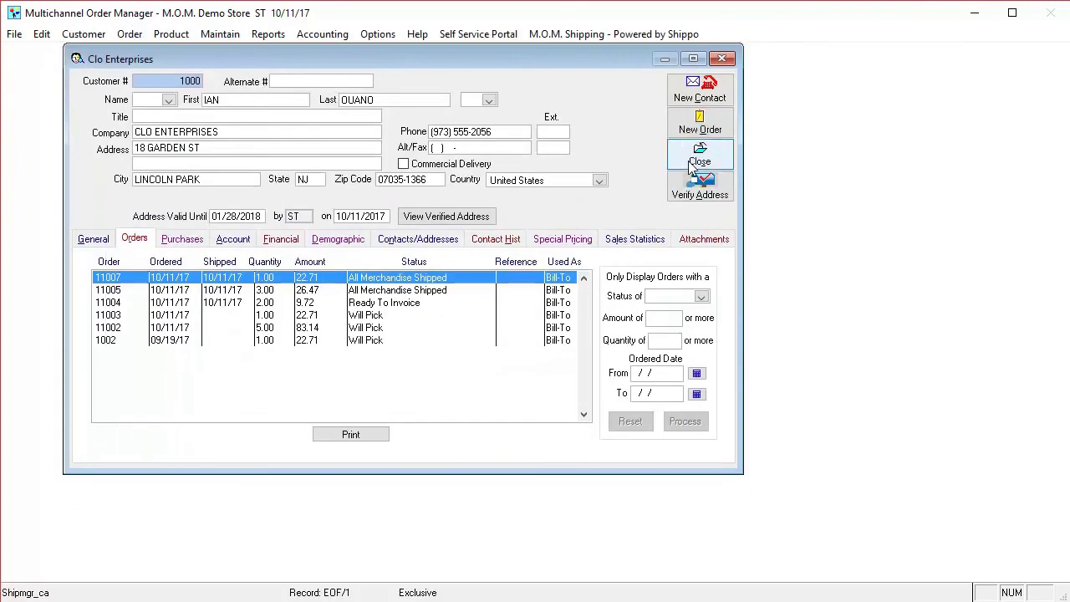
pyautogui.click(699, 172)
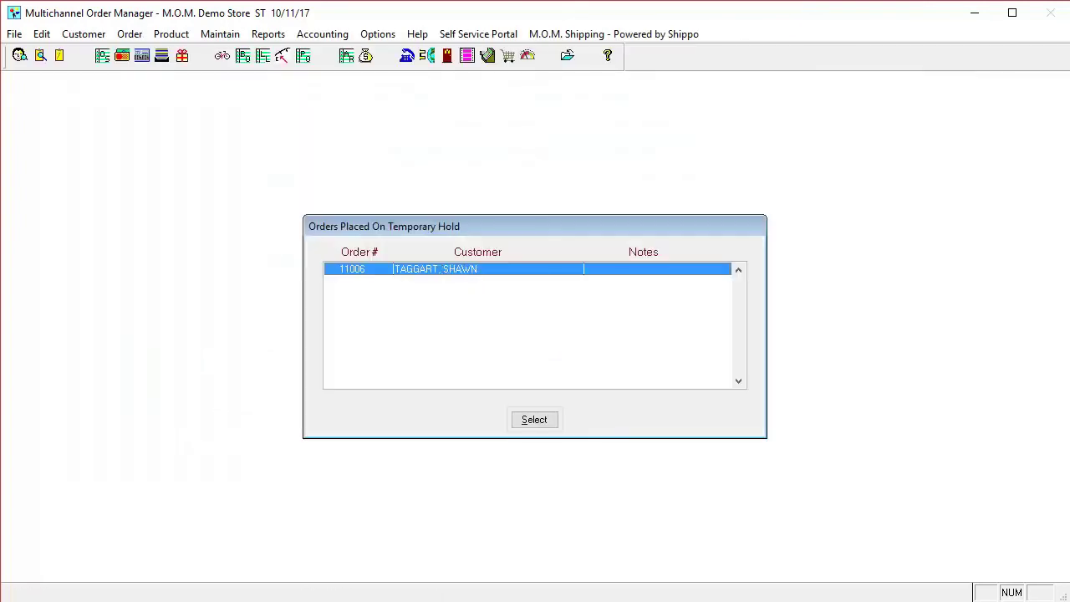
pyautogui.click(19, 55)
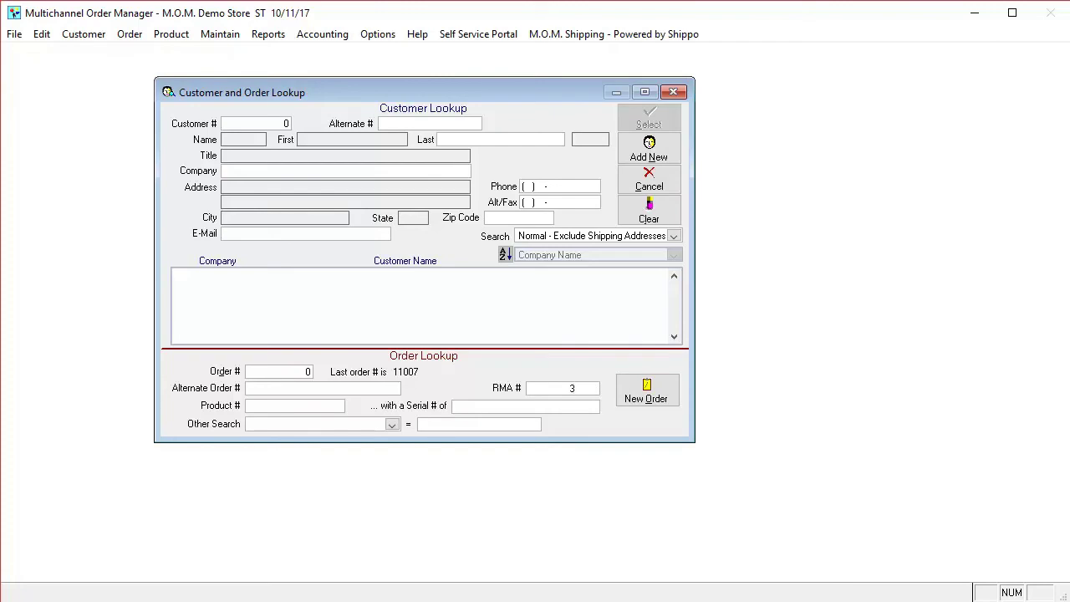
# Open RMA #3 and process it, adding a returned VITAMIN line at -11.99.
pyautogui.press('Return')
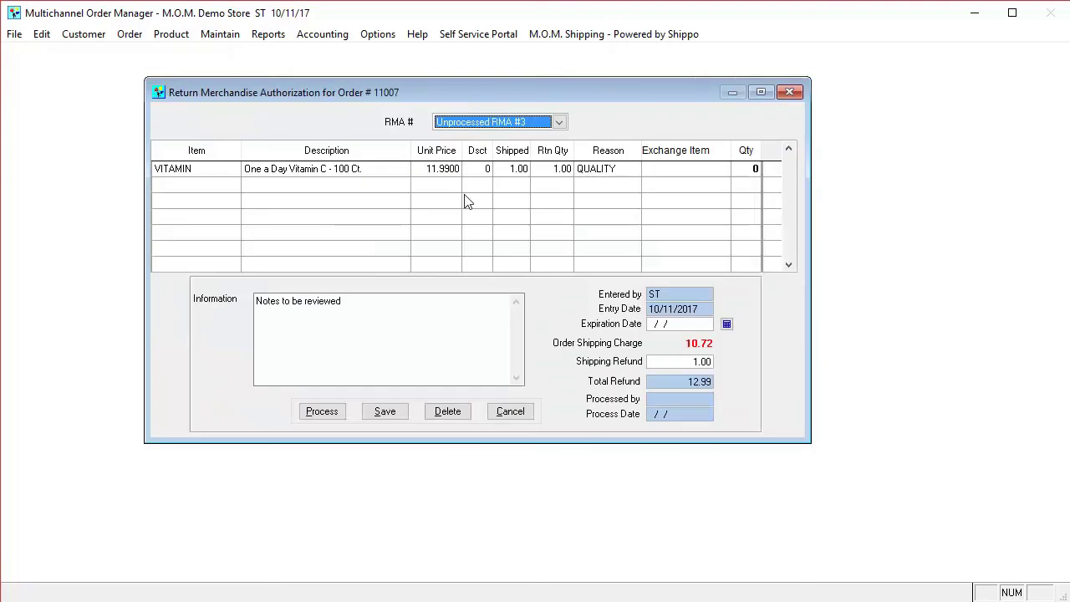
pyautogui.click(413, 325)
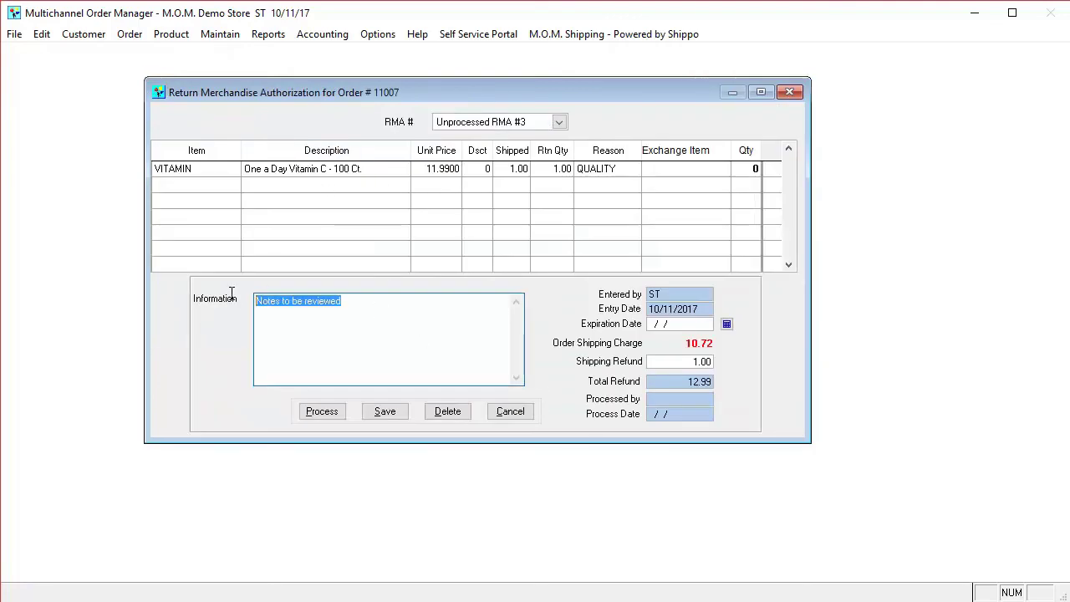
pyautogui.click(321, 411)
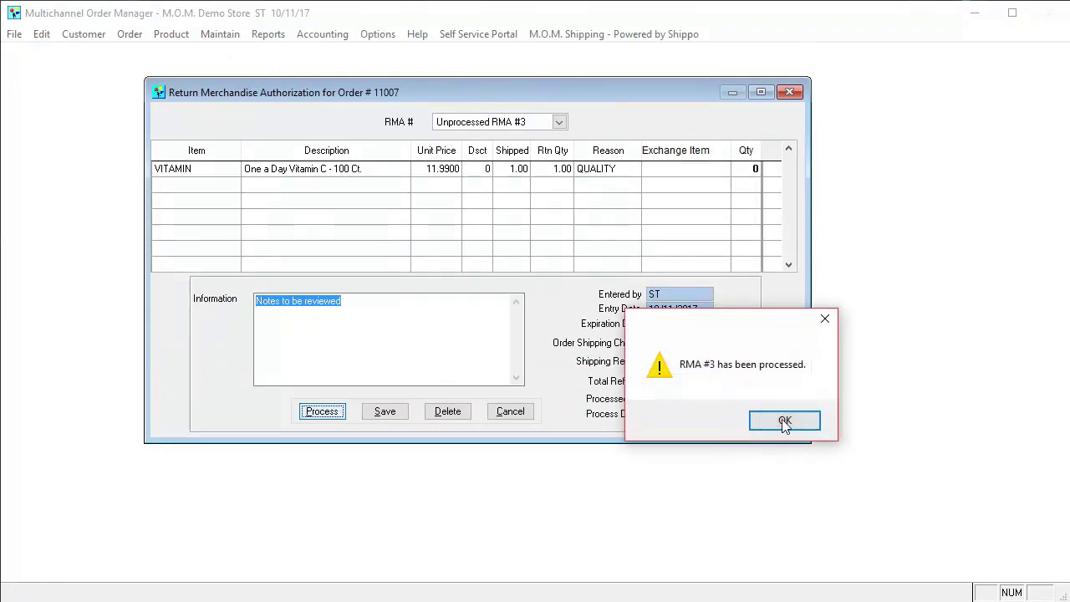
pyautogui.click(786, 423)
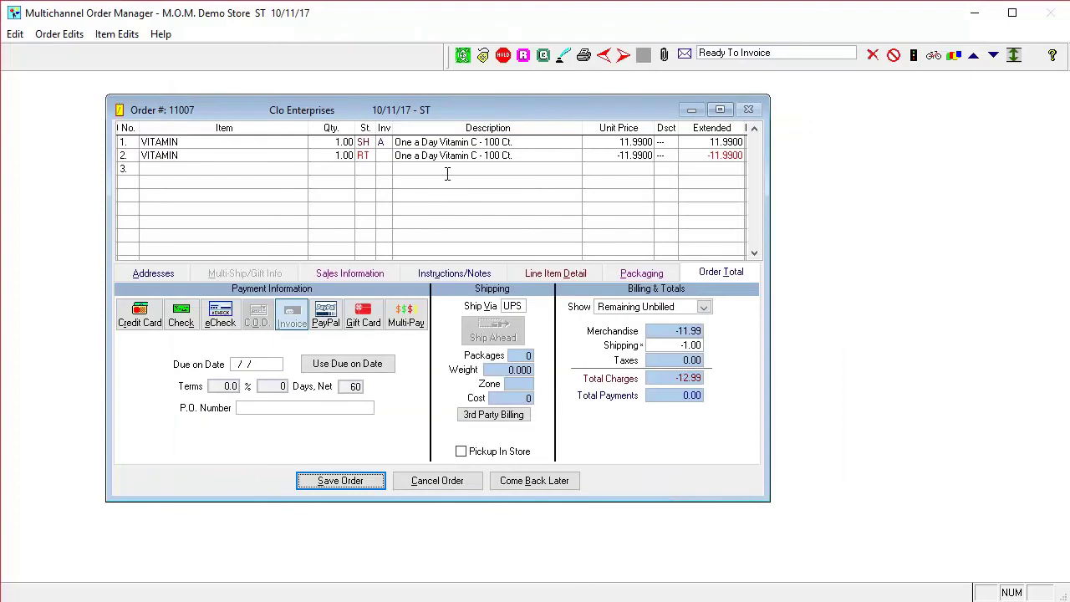
# Quick print order 11007's refund invoice without saving the print output to a file.
pyautogui.click(583, 55)
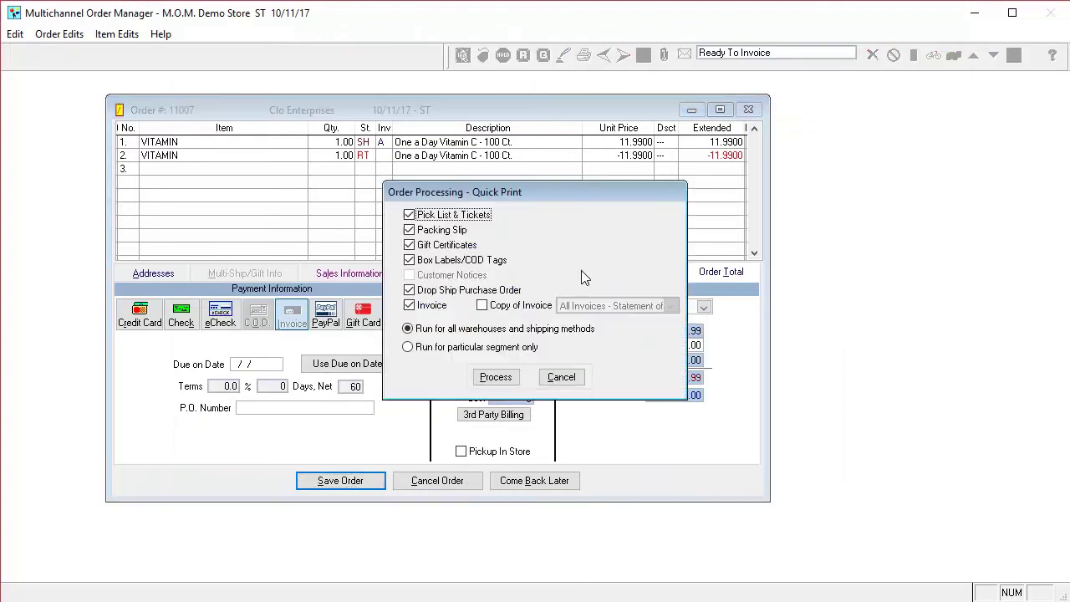
pyautogui.click(495, 377)
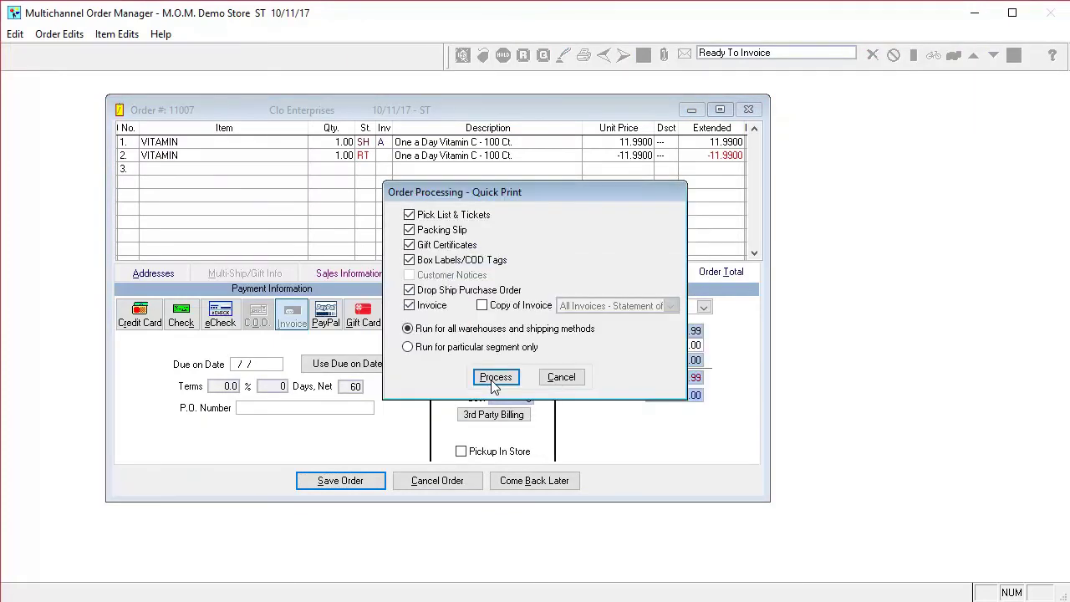
pyautogui.click(418, 384)
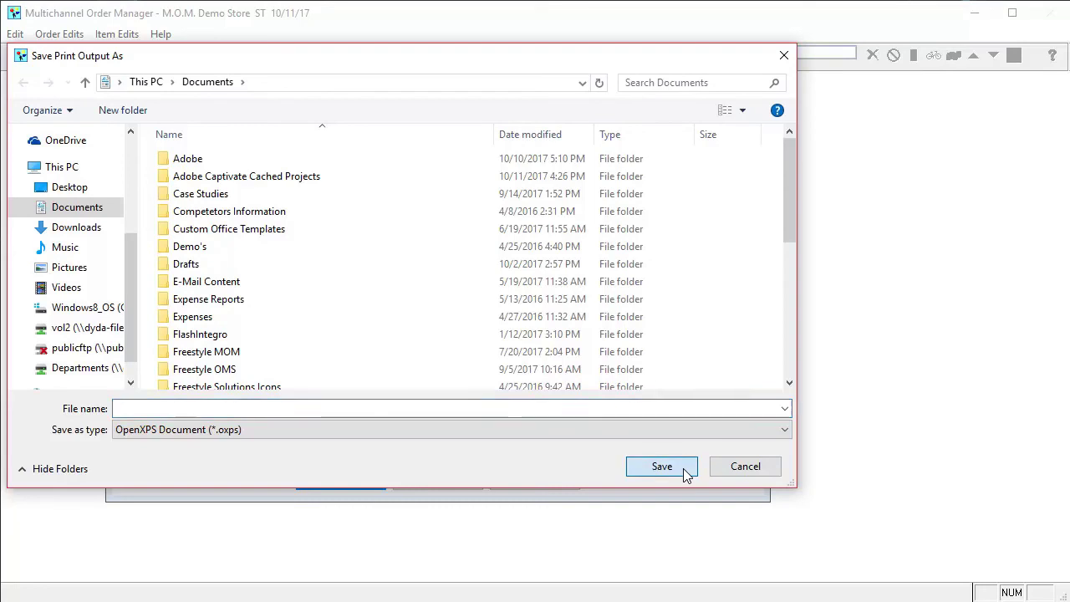
pyautogui.click(715, 473)
pyautogui.click(464, 381)
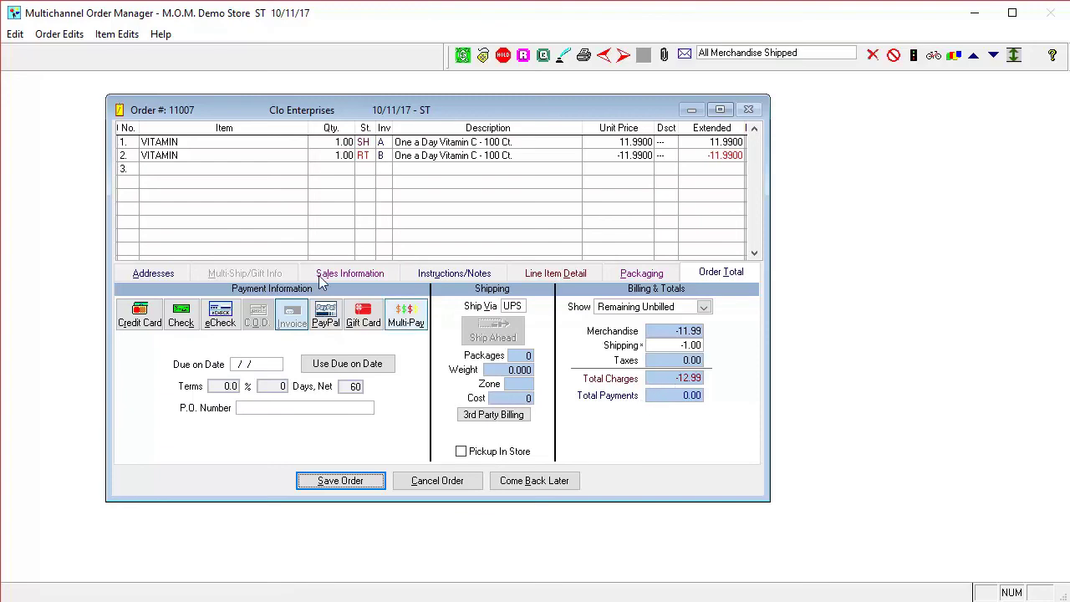
pyautogui.click(463, 55)
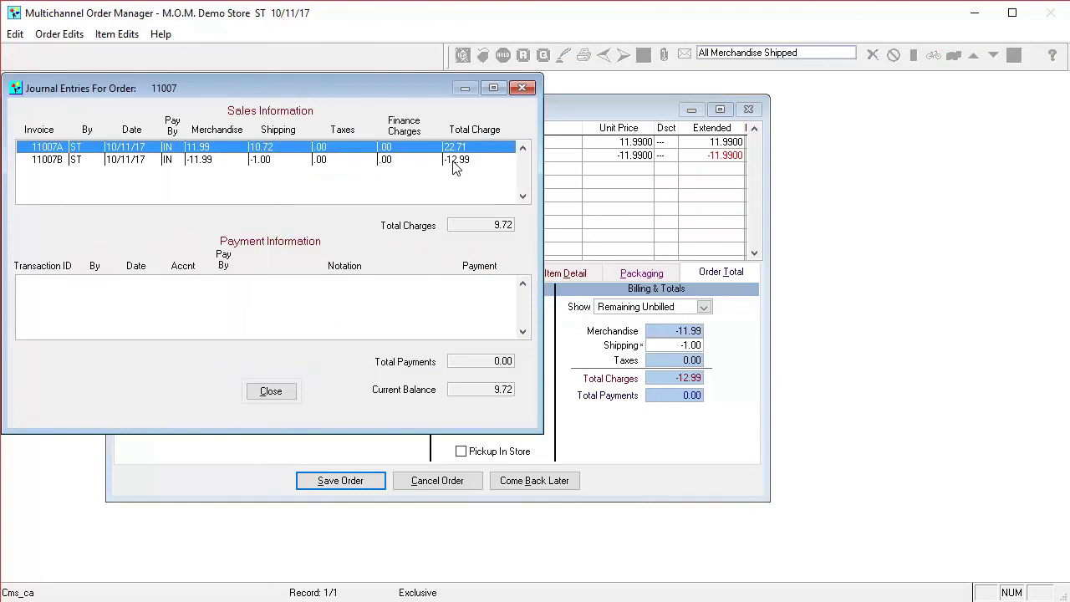
pyautogui.click(279, 397)
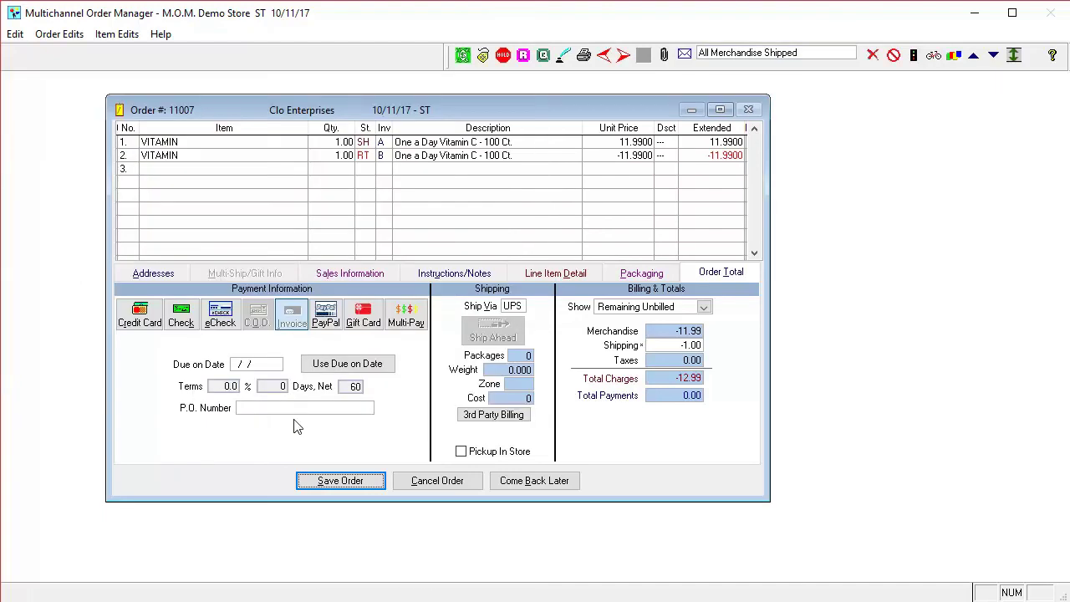
# Save order 11007 and open the RMA Report from Reports > Inventory.
pyautogui.click(371, 482)
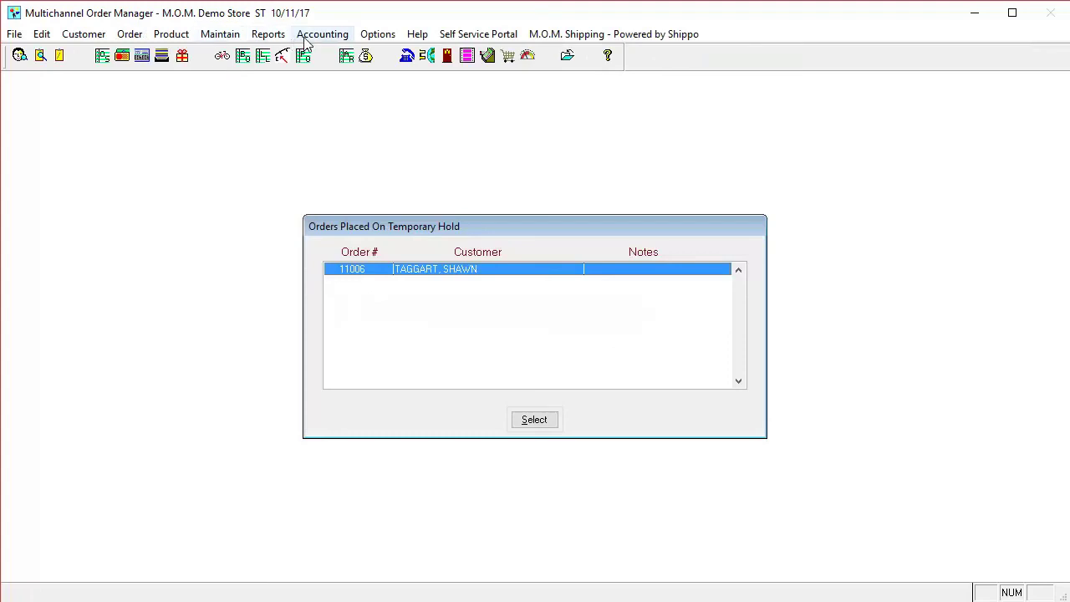
pyautogui.click(274, 36)
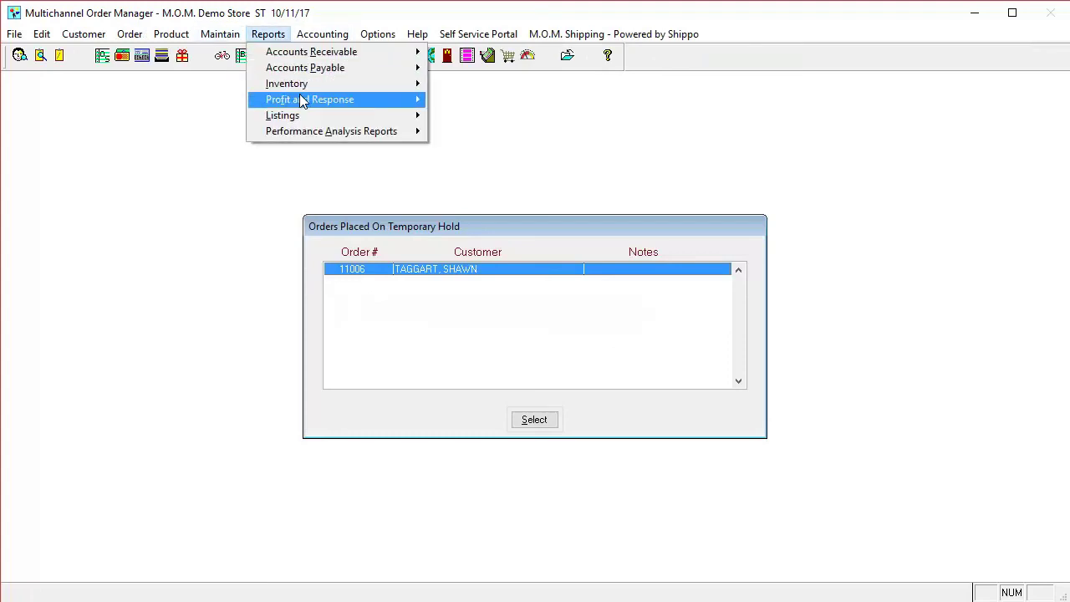
pyautogui.moveTo(302, 101)
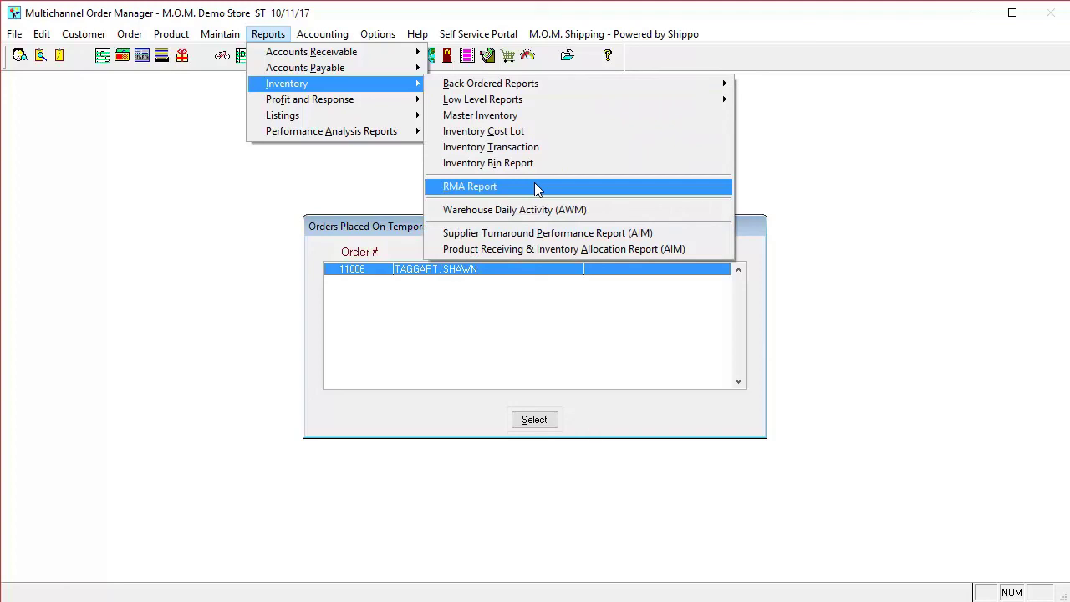
pyautogui.click(534, 186)
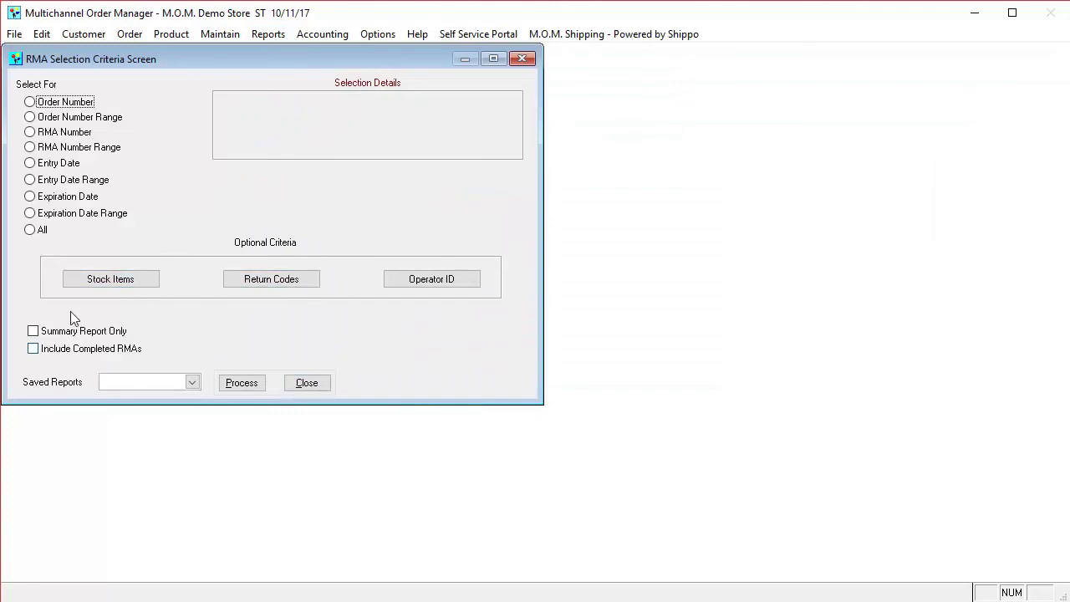
pyautogui.click(292, 387)
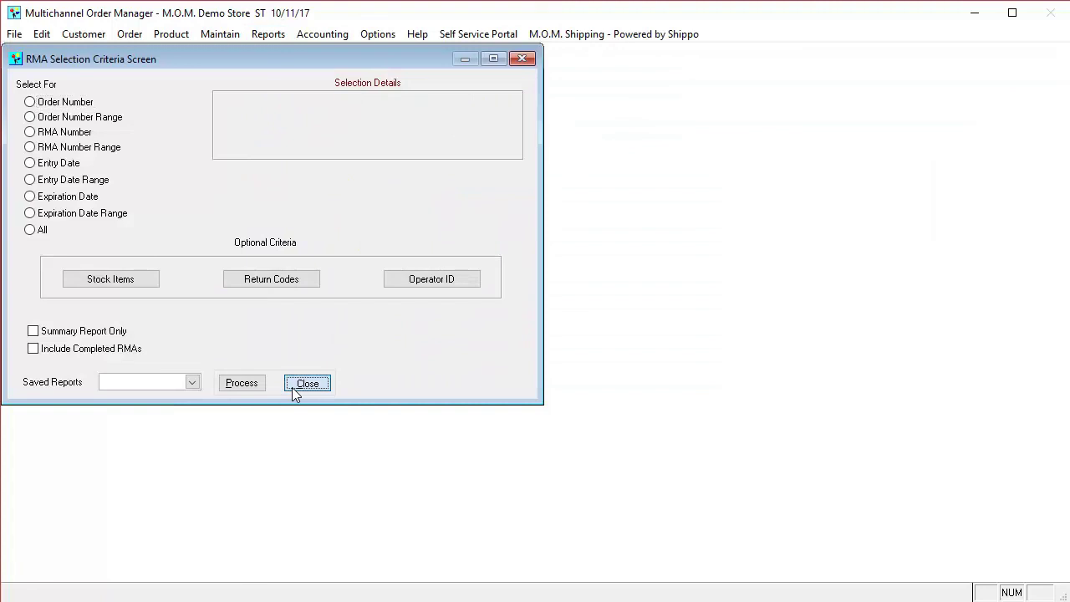